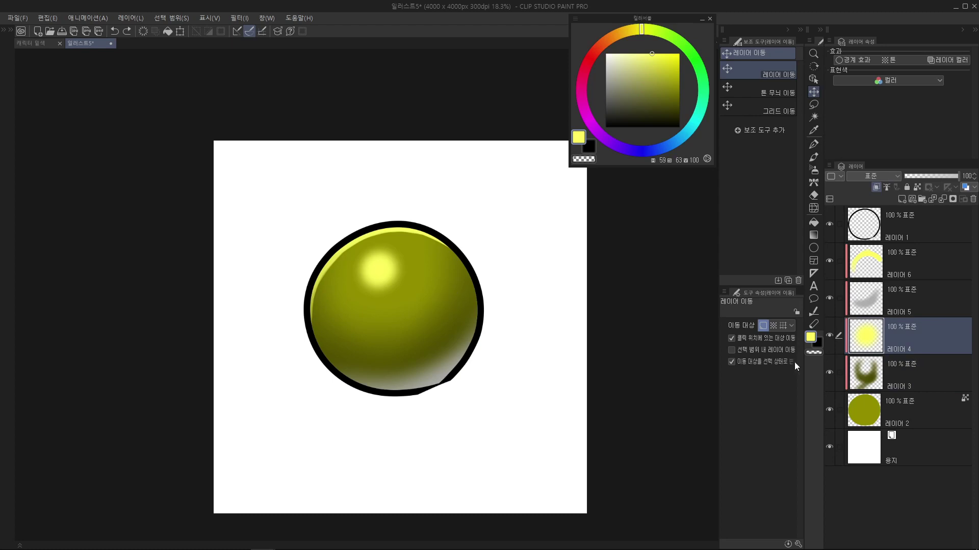
Move the yellow highlight on 레이어 4 toward the sphere's middle and shift the grey reflected light on 레이어 5 down to the lower edge
drag(376, 276, 377, 305)
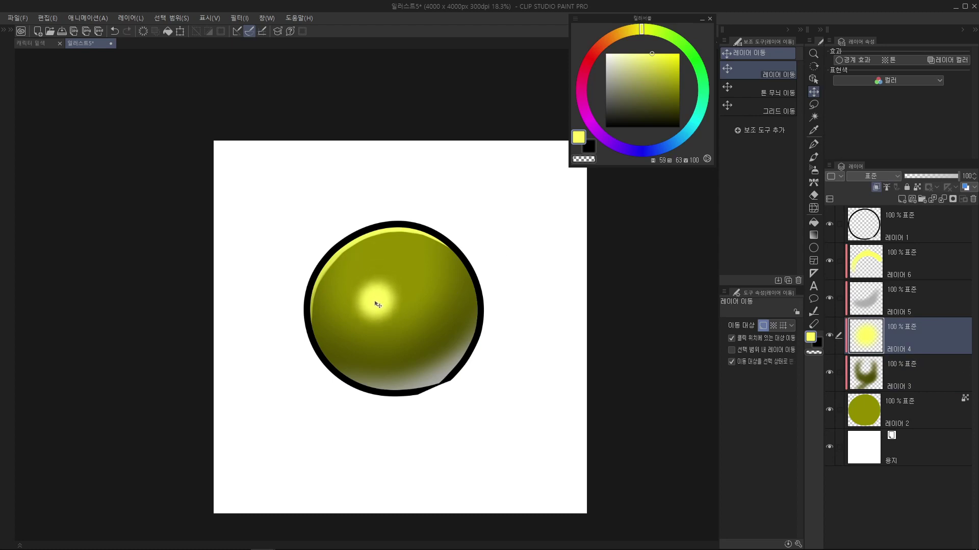
click(901, 384)
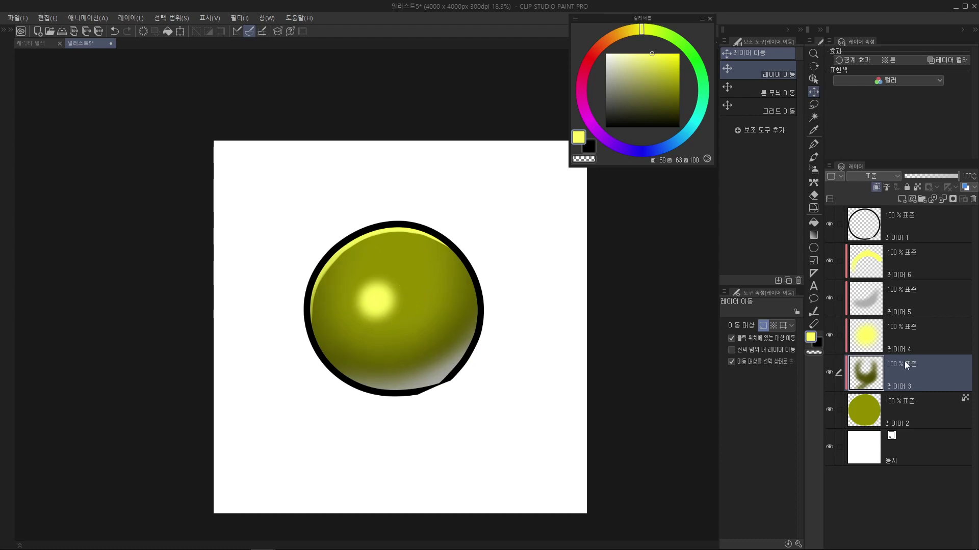
click(867, 301)
click(830, 300)
click(830, 300)
click(830, 300)
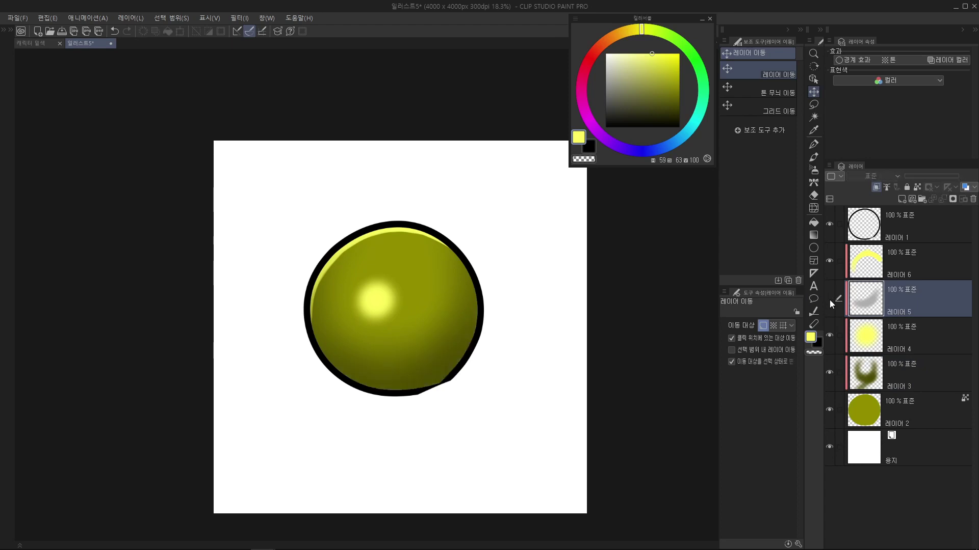
click(830, 300)
drag(432, 379, 438, 391)
key(space)
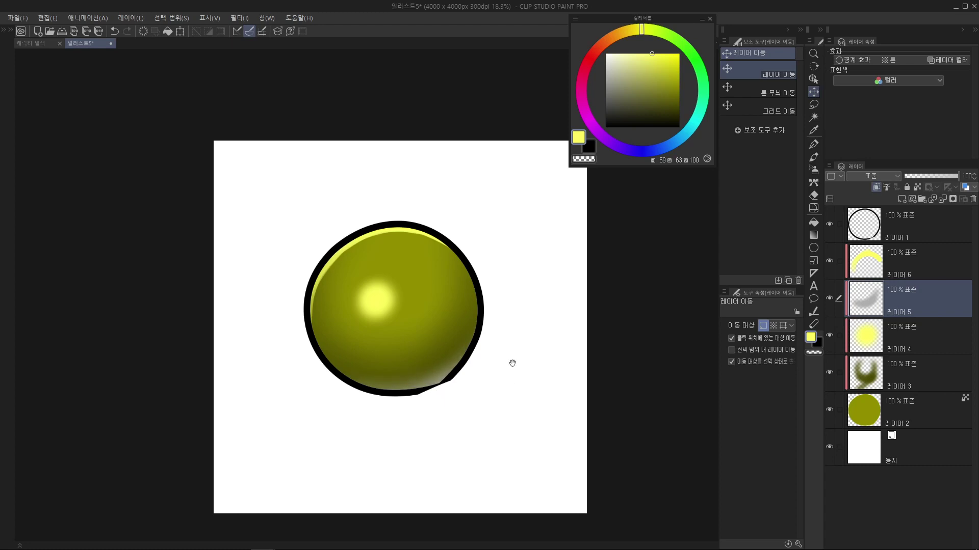
drag(513, 364, 513, 371)
Toggle the visibility of the yellow rim light on 레이어 6, shift it slightly inward, and undo the shift
click(899, 258)
click(830, 262)
click(829, 261)
click(830, 261)
click(830, 261)
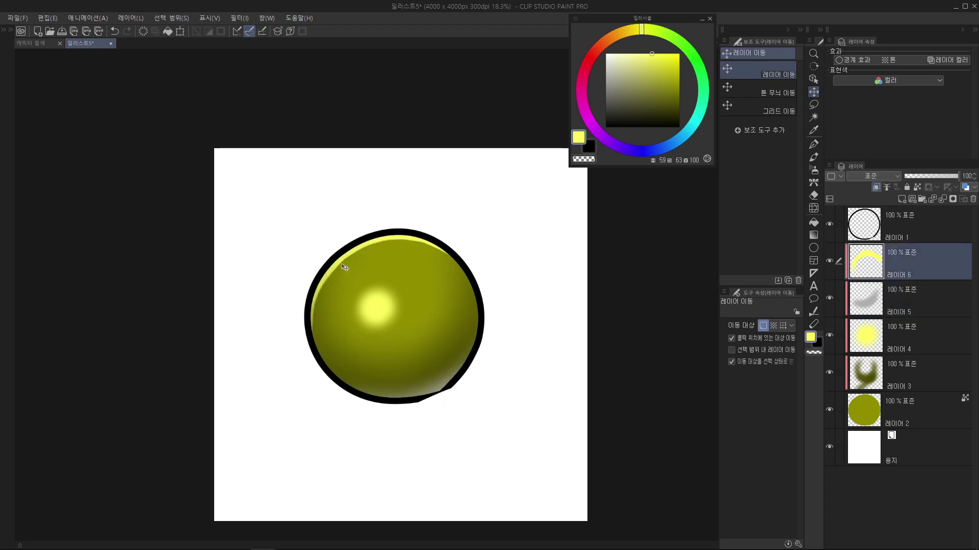
drag(331, 274, 337, 275)
key(ctrl+z)
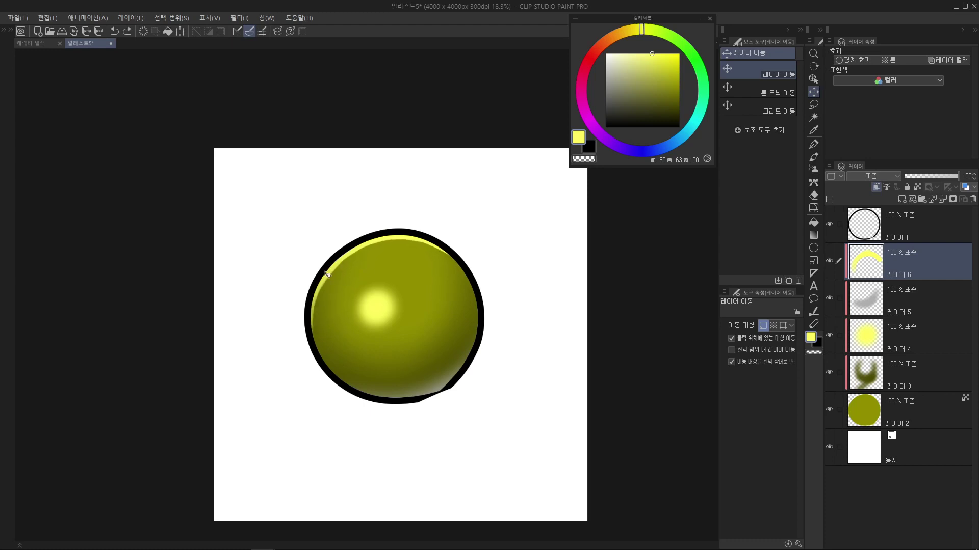
drag(494, 347, 489, 345)
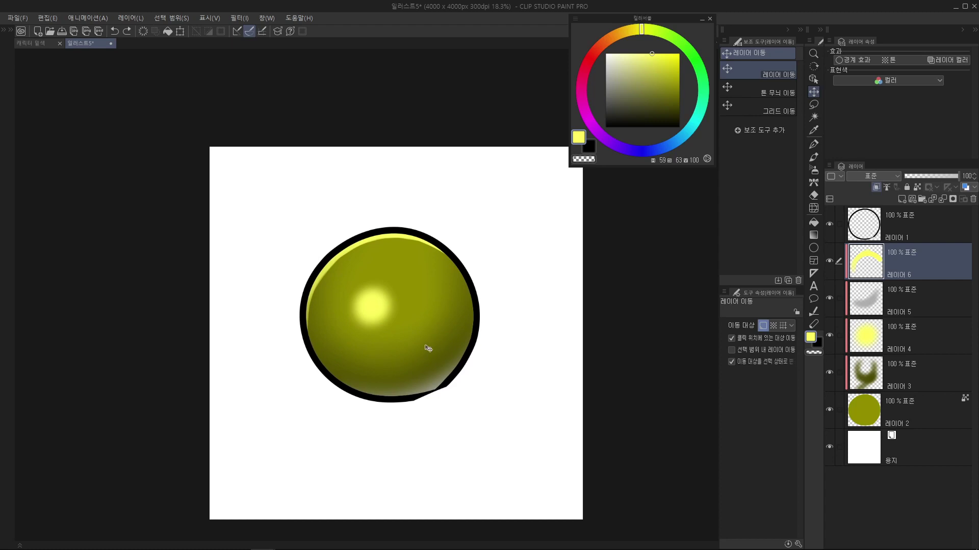
Open the history list and revert the drawing to the last opaque watercolor (불투명 수채) stroke, before the layer moves
click(288, 18)
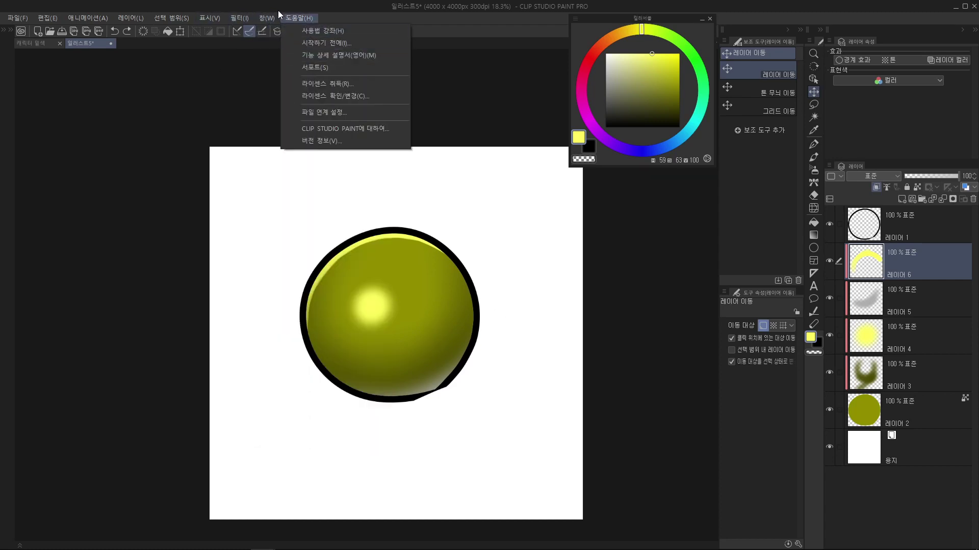
mouse_move(268, 18)
click(317, 334)
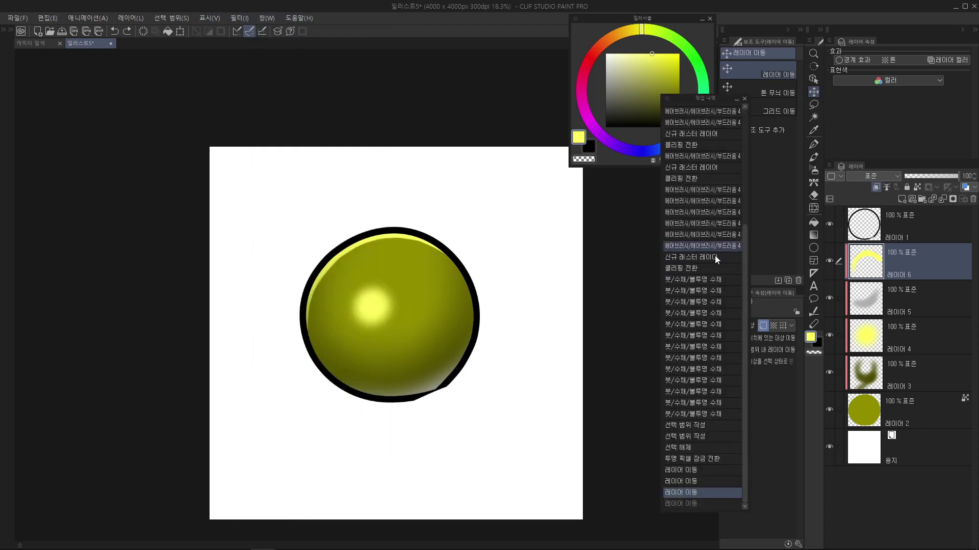
click(715, 413)
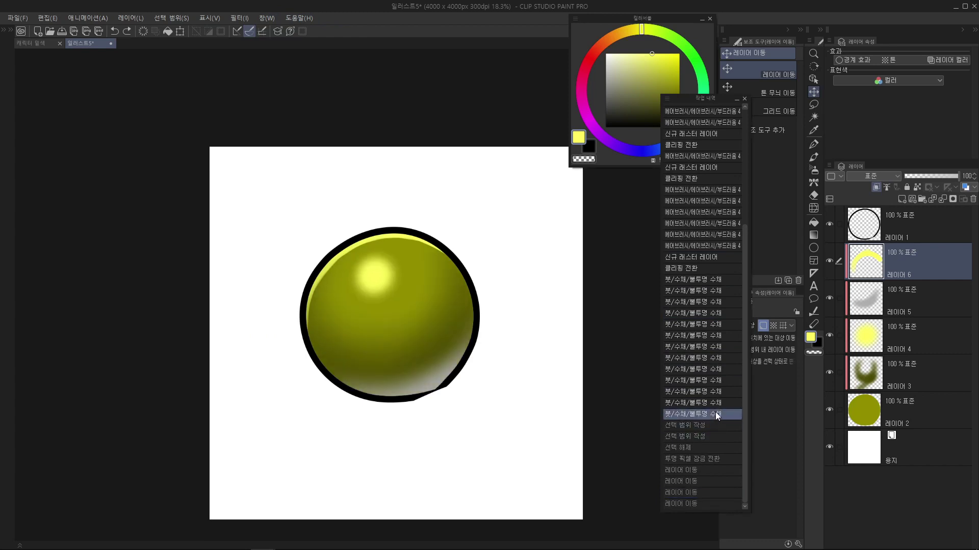
Compare the sphere before and after the layer moves by alternating the last opaque watercolor and last layer-move states, ending on the watercolor state
click(706, 502)
click(718, 415)
click(701, 503)
click(716, 416)
click(706, 505)
click(714, 412)
click(712, 506)
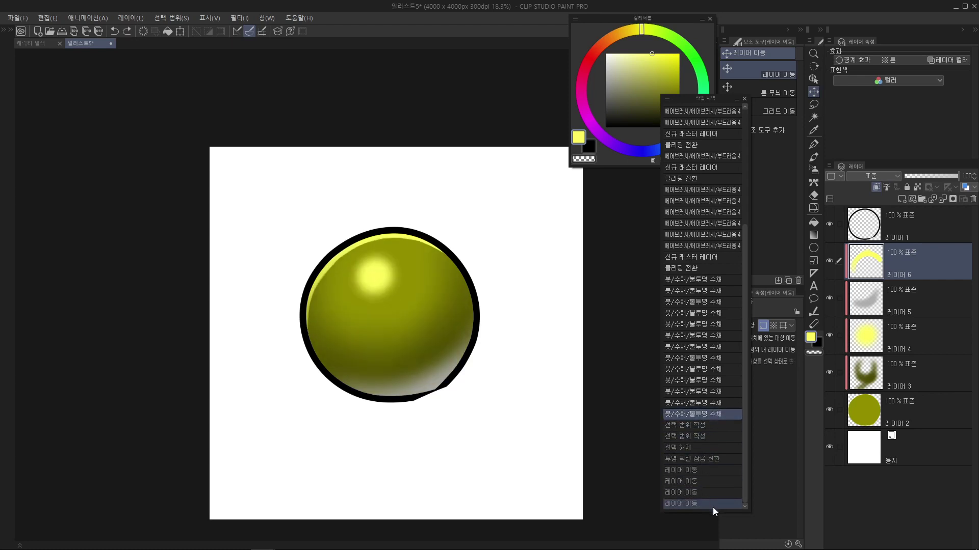
click(715, 414)
click(705, 506)
click(718, 412)
click(707, 506)
click(715, 411)
click(701, 505)
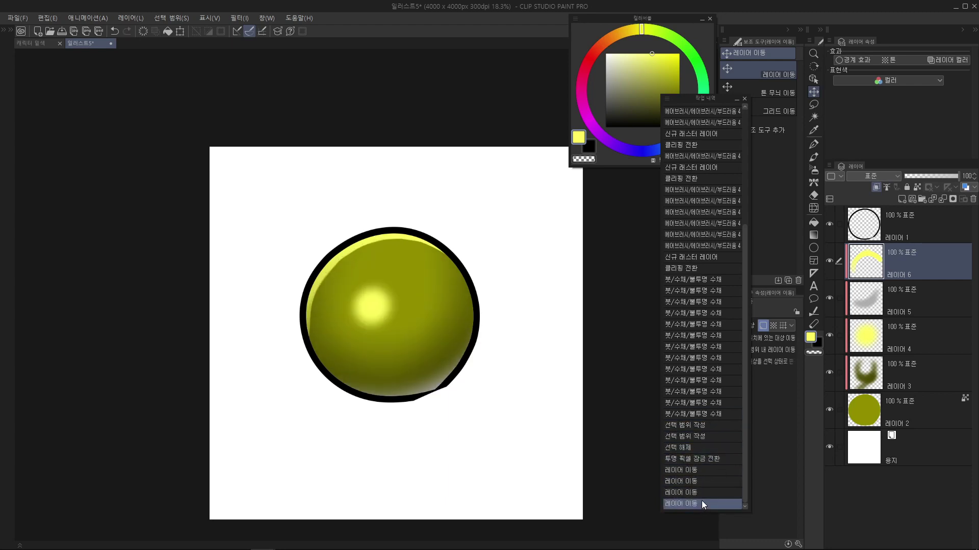
click(718, 414)
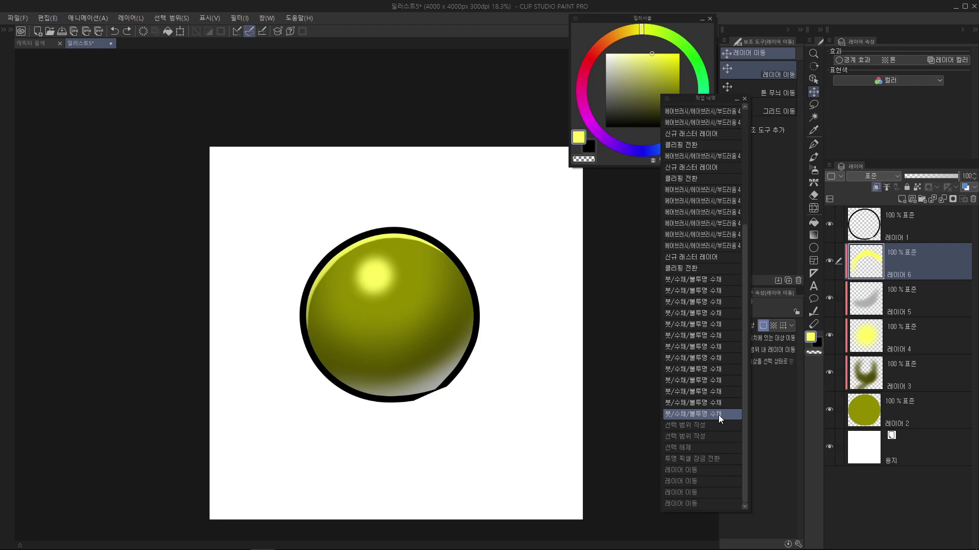
Go through the layers from 레이어 1 to 레이어 2 repeatedly to examine how the sphere's outline, lights, shading and base are separated
click(846, 219)
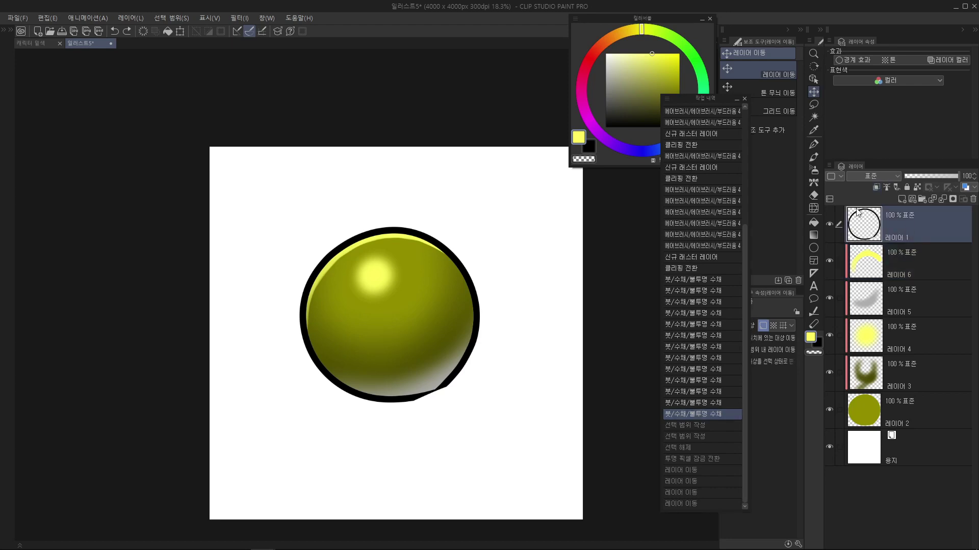
click(909, 271)
click(908, 298)
click(909, 333)
click(909, 365)
click(907, 408)
click(911, 375)
click(915, 337)
click(919, 284)
click(919, 259)
click(915, 298)
click(910, 336)
click(905, 375)
click(906, 406)
click(910, 377)
click(915, 348)
click(921, 305)
click(922, 275)
click(918, 302)
click(916, 334)
click(911, 373)
click(909, 398)
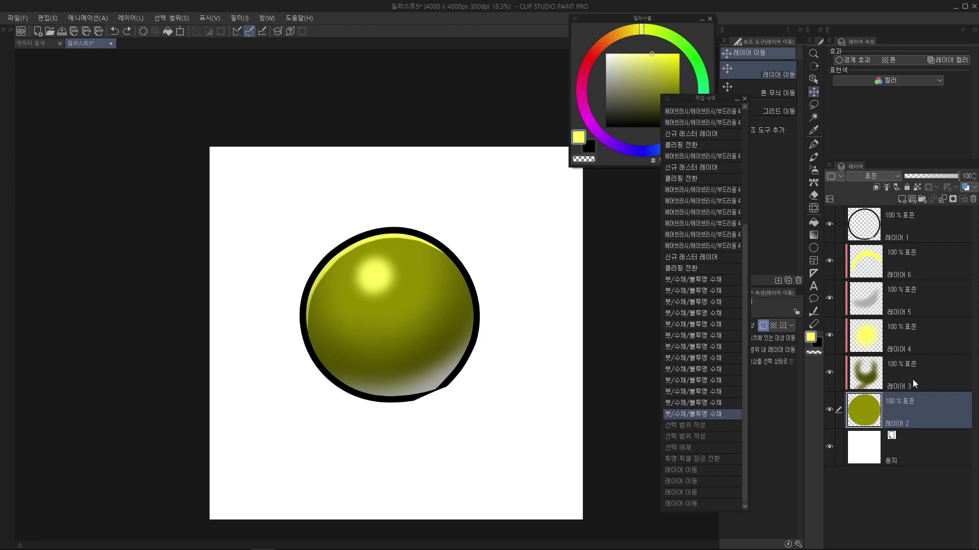
click(913, 388)
click(914, 348)
click(914, 302)
click(912, 258)
click(912, 300)
click(912, 327)
click(903, 371)
click(905, 407)
click(904, 381)
click(915, 337)
click(917, 301)
click(919, 270)
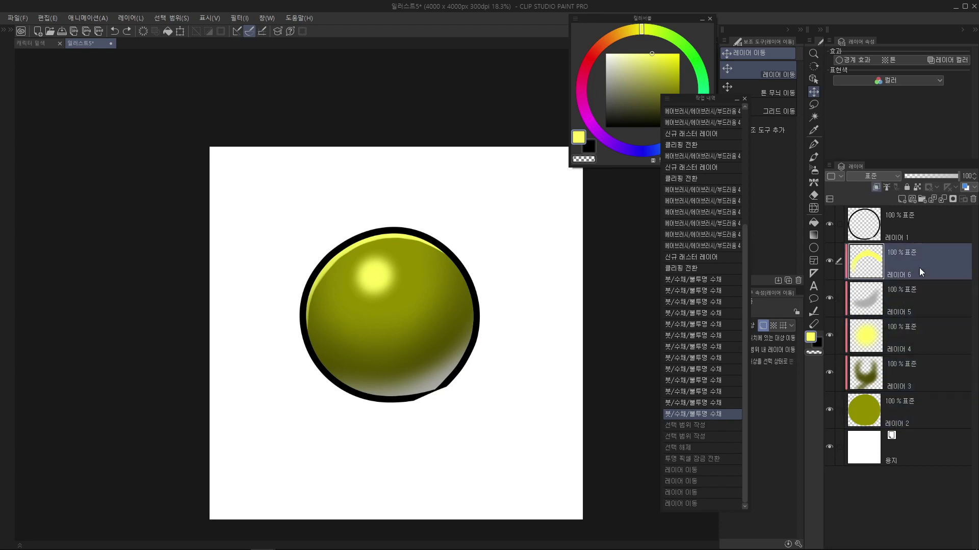
scroll(394, 294, up, 2)
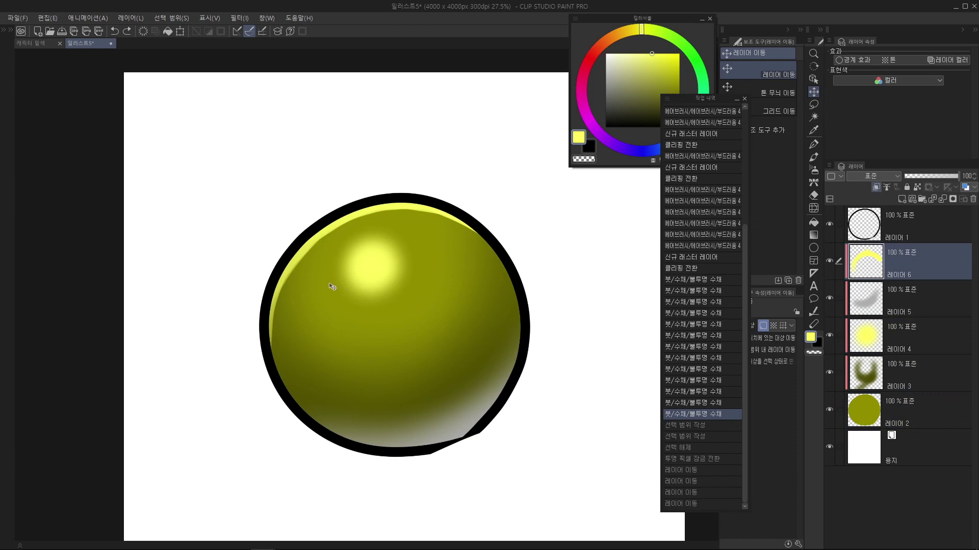
scroll(331, 287, down, 3)
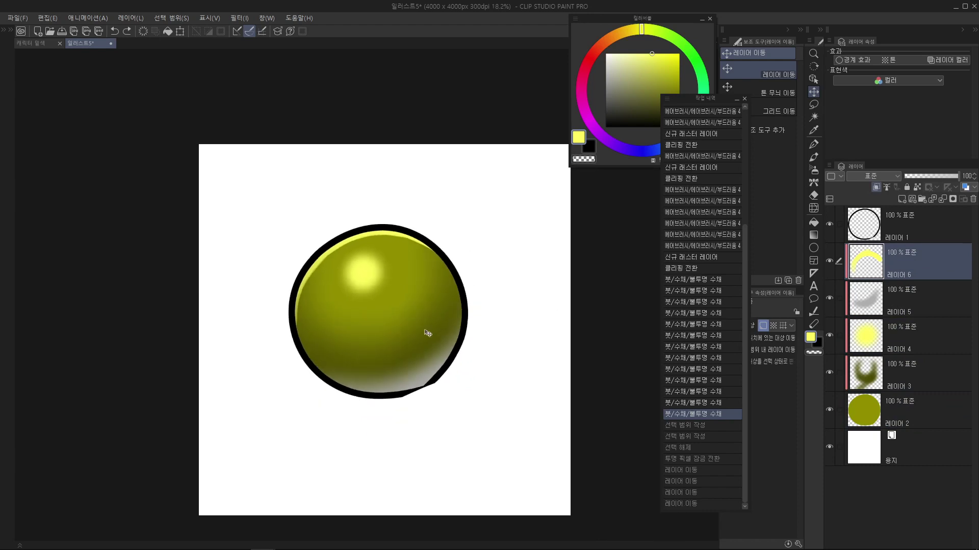
Duplicate 레이어 2 through 레이어 6 above the originals and merge the copies into a single layer
click(856, 414)
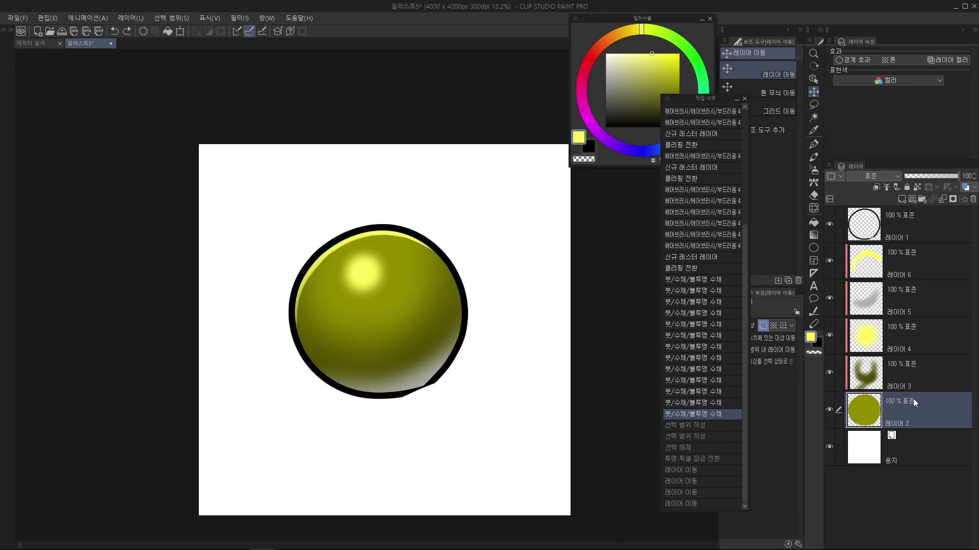
shift+click(904, 268)
drag(903, 268, 938, 255)
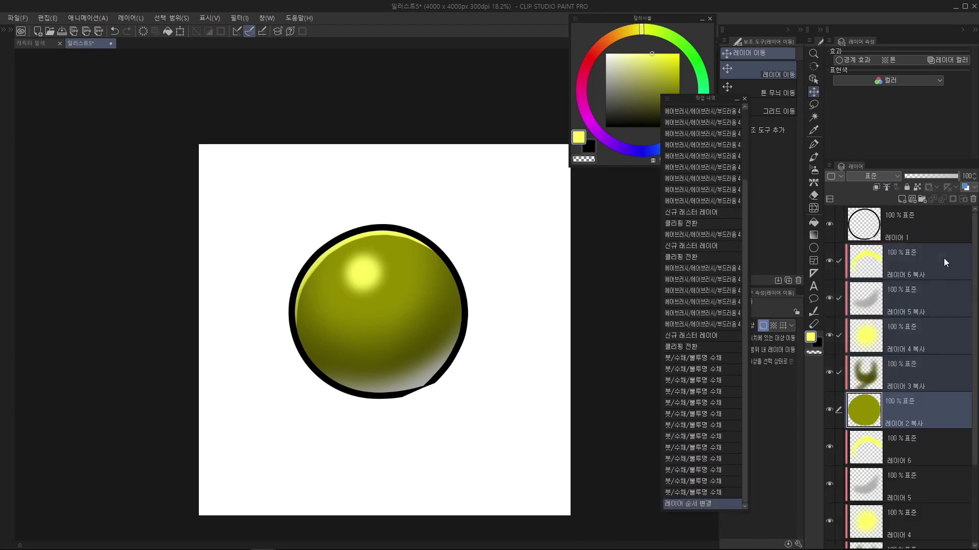
click(943, 258)
shift+click(908, 419)
key(shift+alt+e)
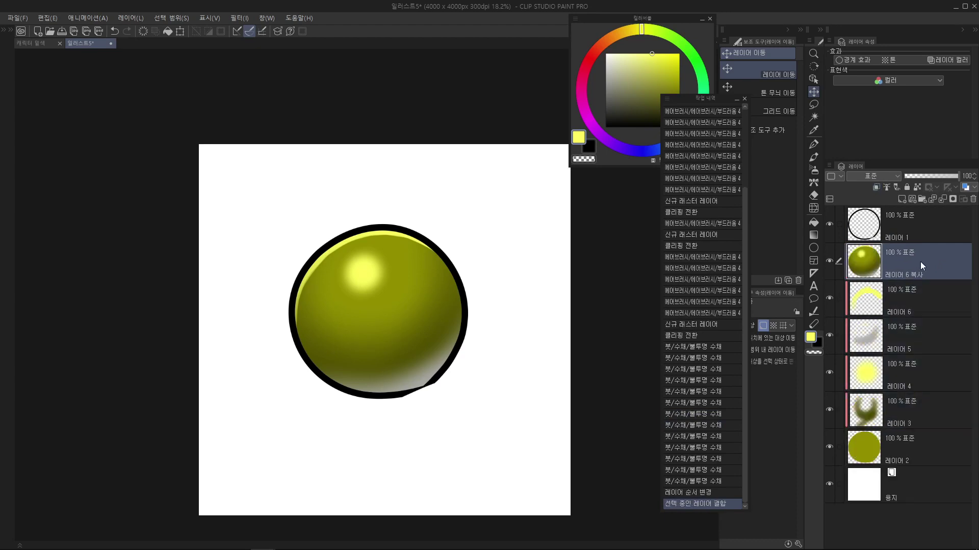
Try to merge the outline on 레이어 1 directly into the merged sphere copy below it
scroll(500, 352, up, 1)
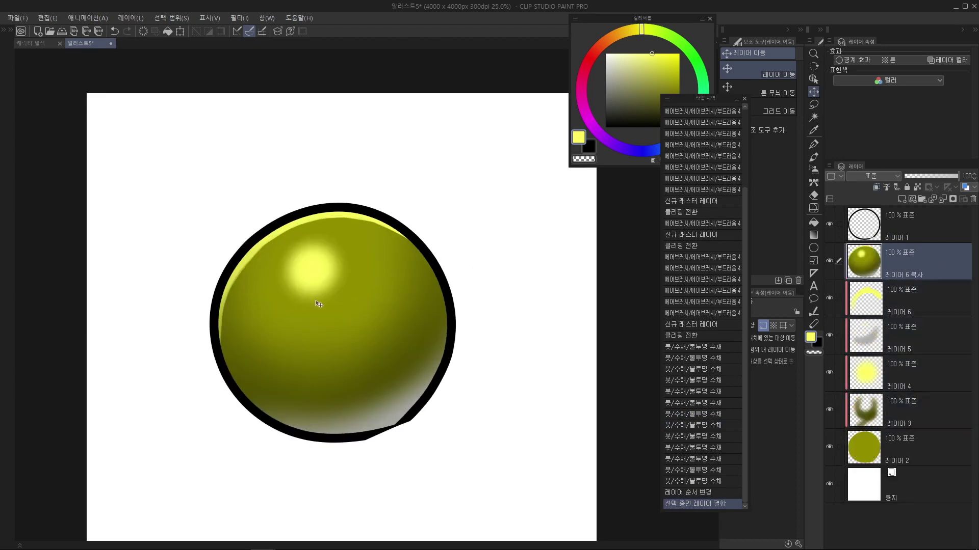
drag(319, 305, 354, 308)
click(920, 229)
key(ctrl+e)
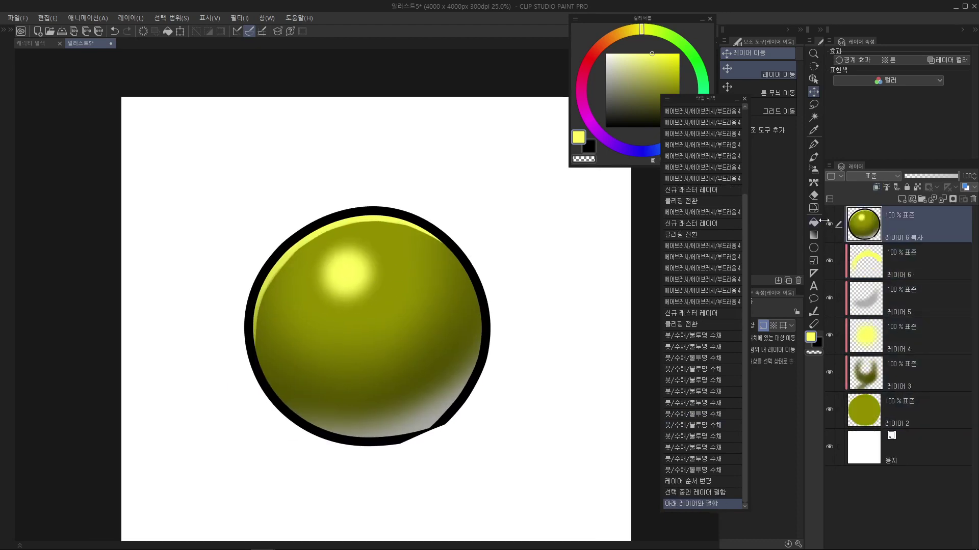
key(ctrl+z)
Duplicate the outline layer beneath the merged sphere copy and merge the original outline into that sphere copy
drag(906, 240, 906, 271)
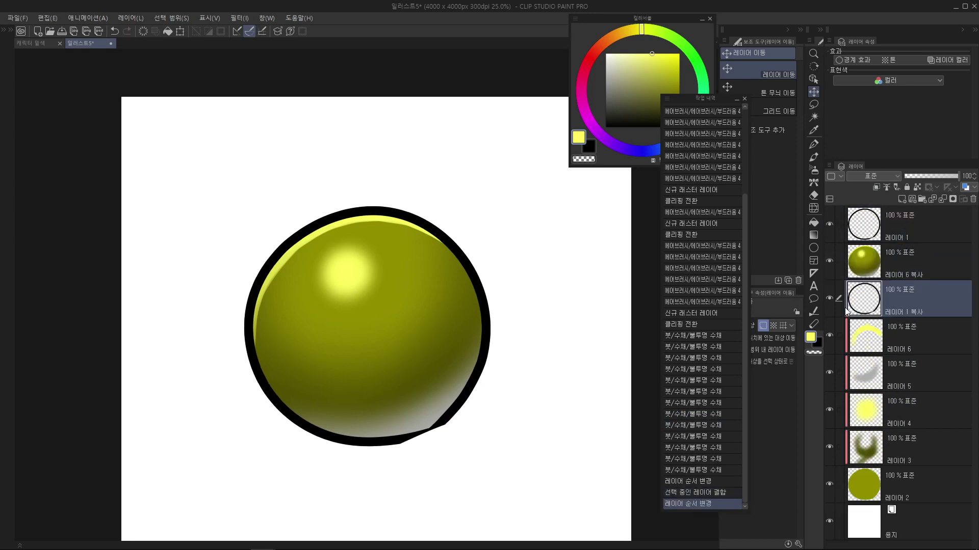
click(908, 218)
key(ctrl+e)
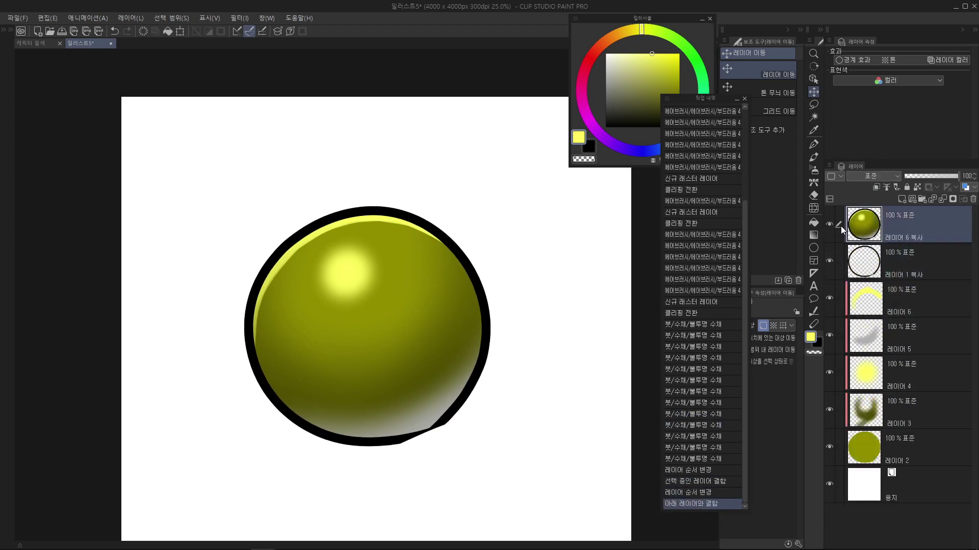
scroll(435, 319, down, 3)
scroll(436, 320, up, 1)
scroll(383, 288, down, 1)
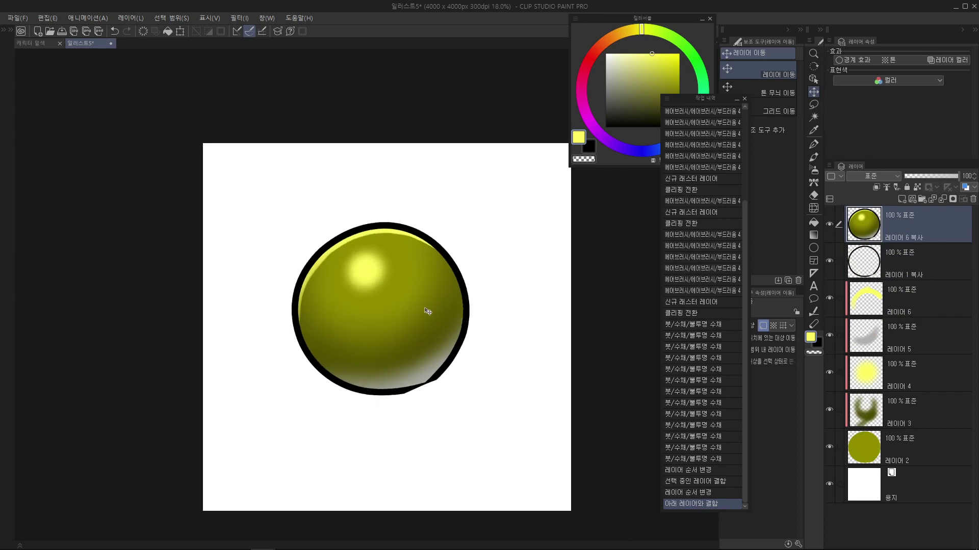
Select the fully merged sphere layer, try out the Liquify (픽셀 유동화) tool, and switch to the Blur (흐리기) tool
click(897, 295)
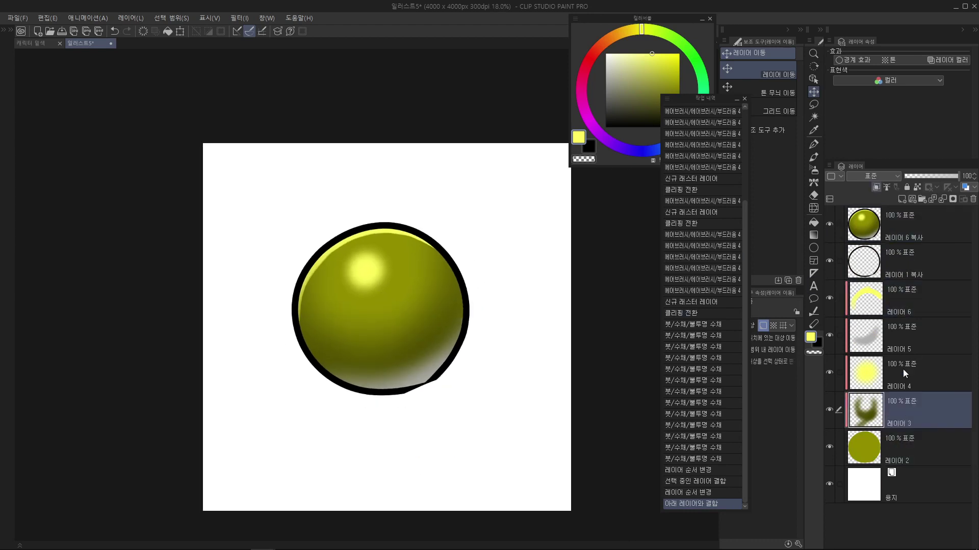
click(924, 230)
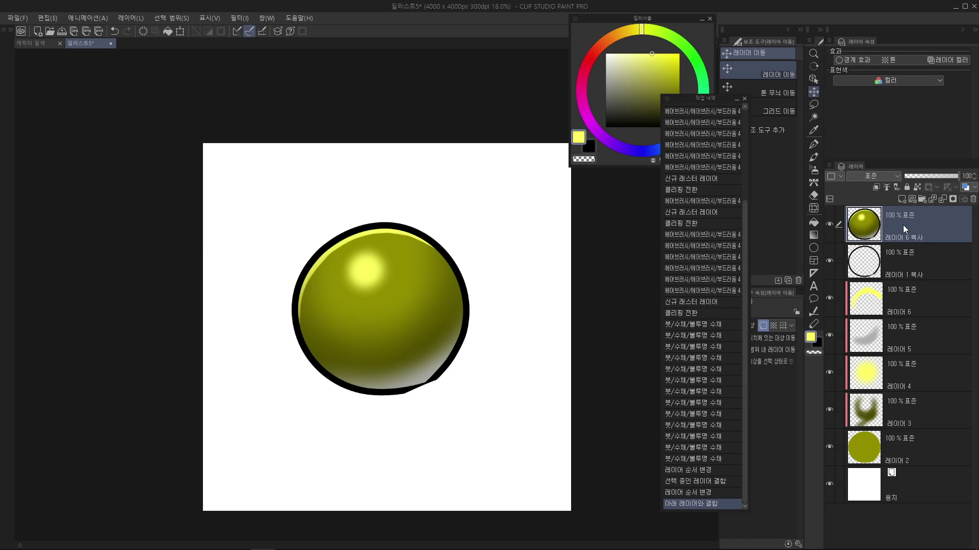
scroll(336, 293, up, 1)
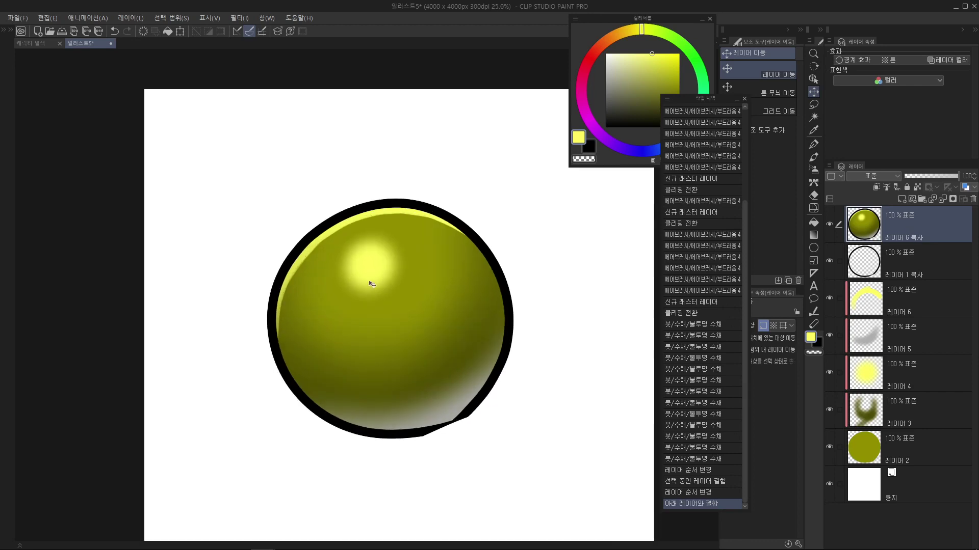
key(j)
click(781, 52)
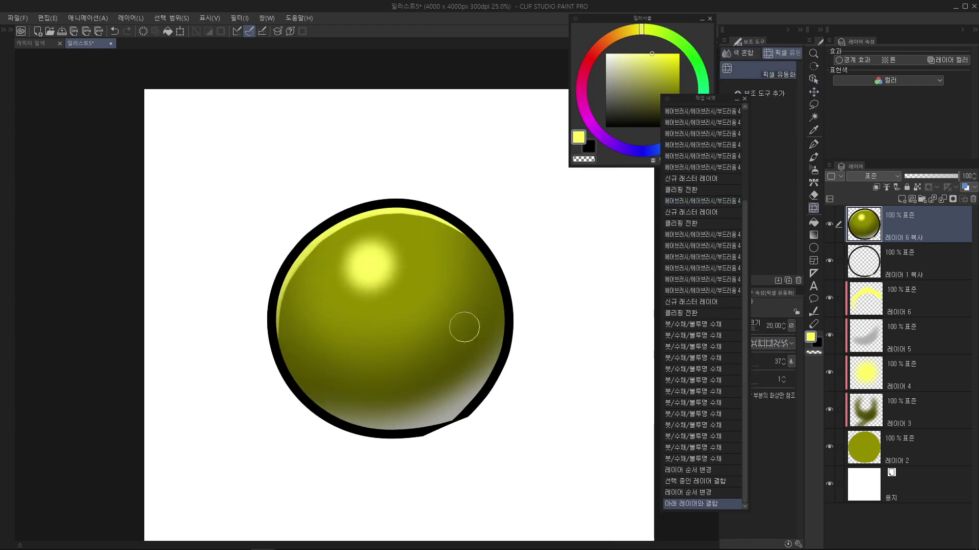
scroll(444, 307, down, 2)
scroll(444, 308, up, 1)
drag(518, 361, 488, 329)
scroll(525, 345, down, 1)
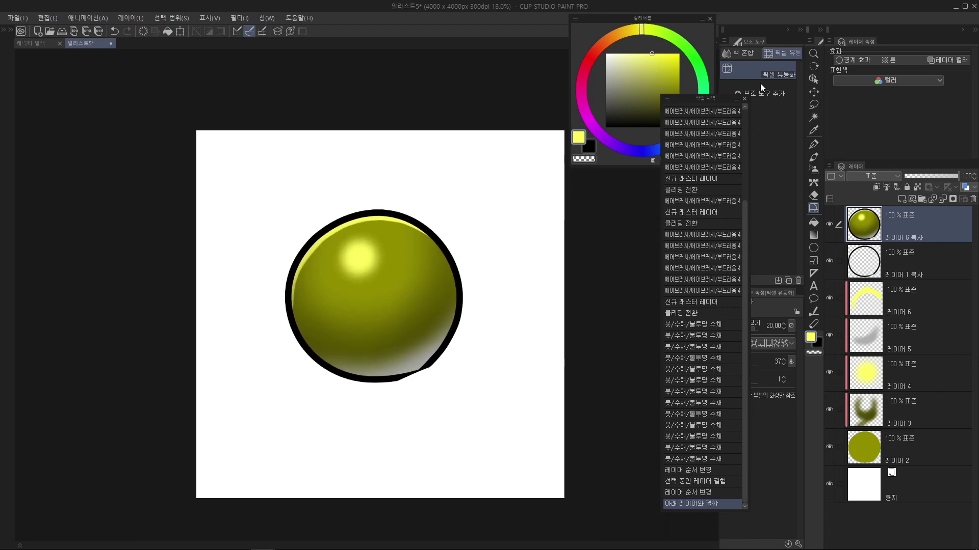
click(742, 52)
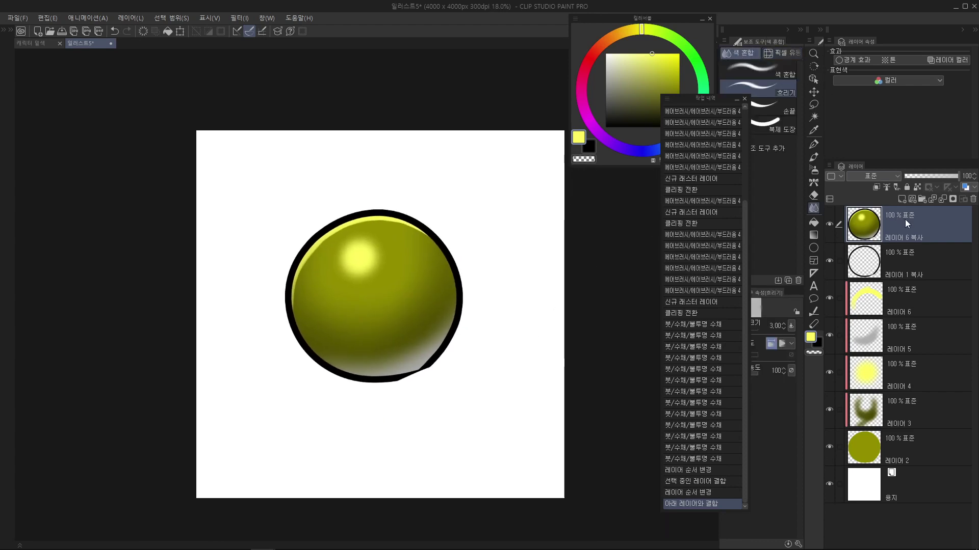
Examine the separate layers from the outline copy through 레이어 2 against the merged version, finishing with the merged sphere layer selected
click(912, 262)
shift+click(897, 449)
click(891, 275)
shift+click(900, 455)
click(889, 245)
click(895, 441)
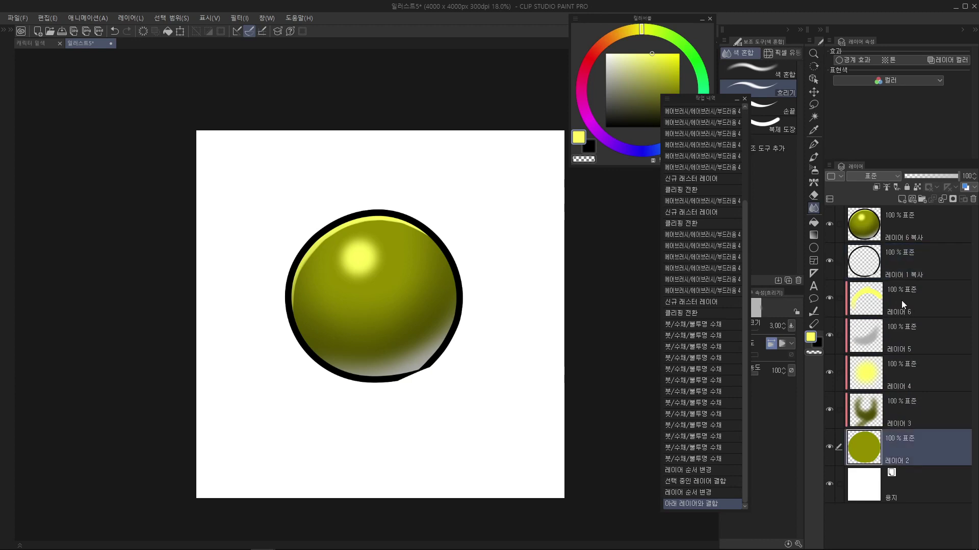
shift+click(913, 267)
click(920, 225)
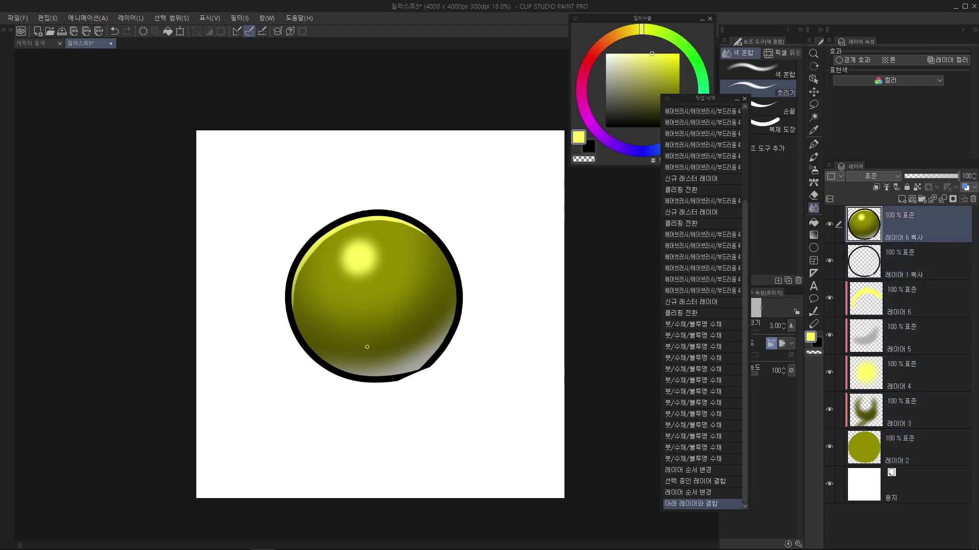
scroll(402, 281, down, 1)
scroll(363, 260, up, 2)
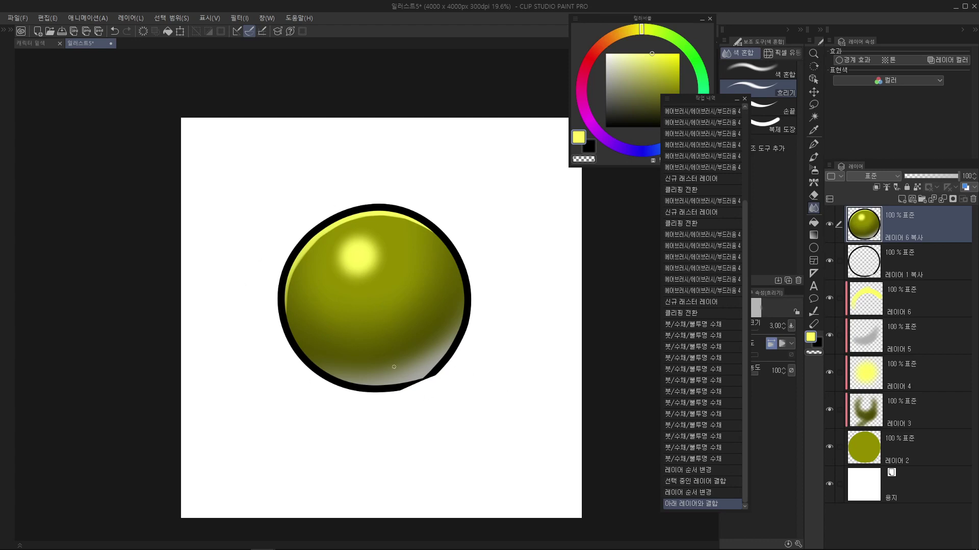
Compare the separate layers from 레이어 1 복사 down to 레이어 2 as a group, ending with the merged 레이어 6 복사 selected
scroll(437, 317, up, 1)
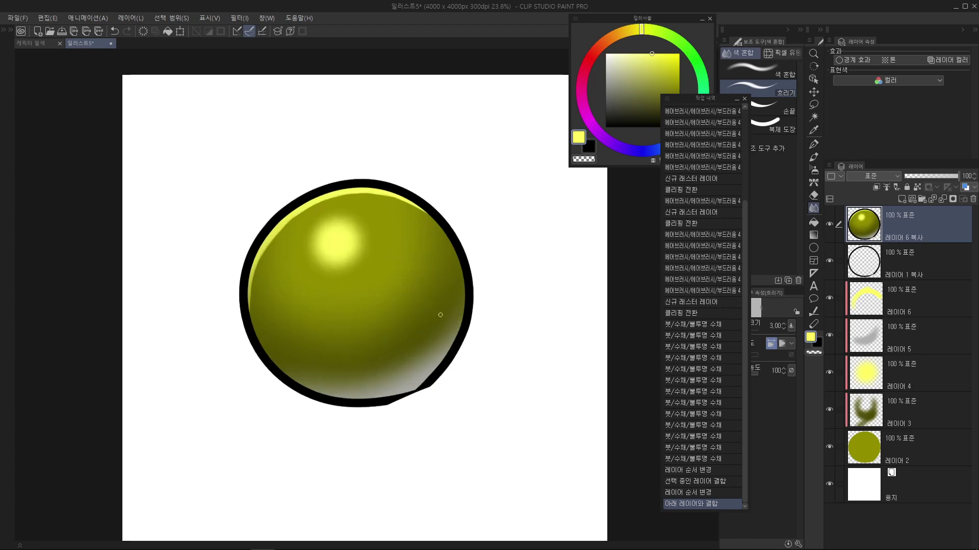
scroll(317, 276, up, 1)
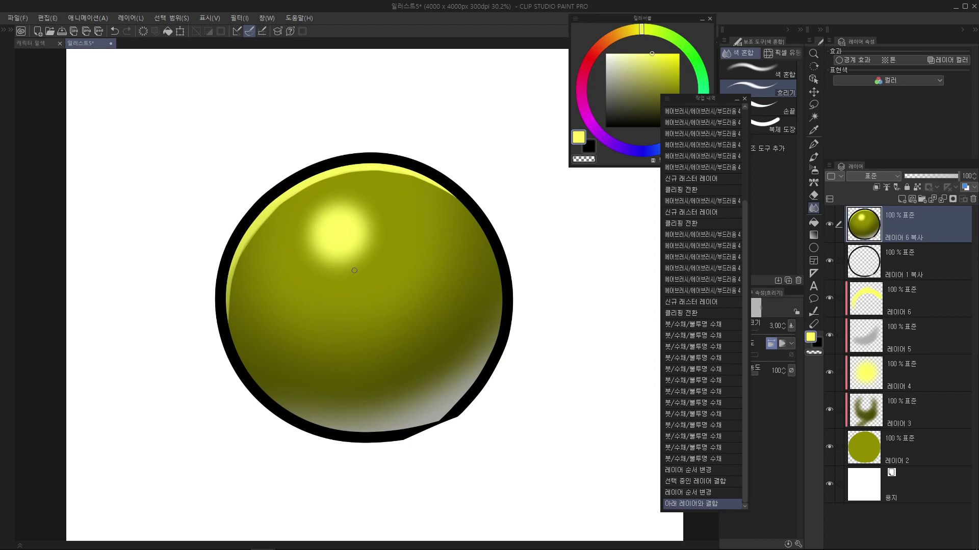
scroll(354, 270, down, 6)
scroll(355, 271, up, 2)
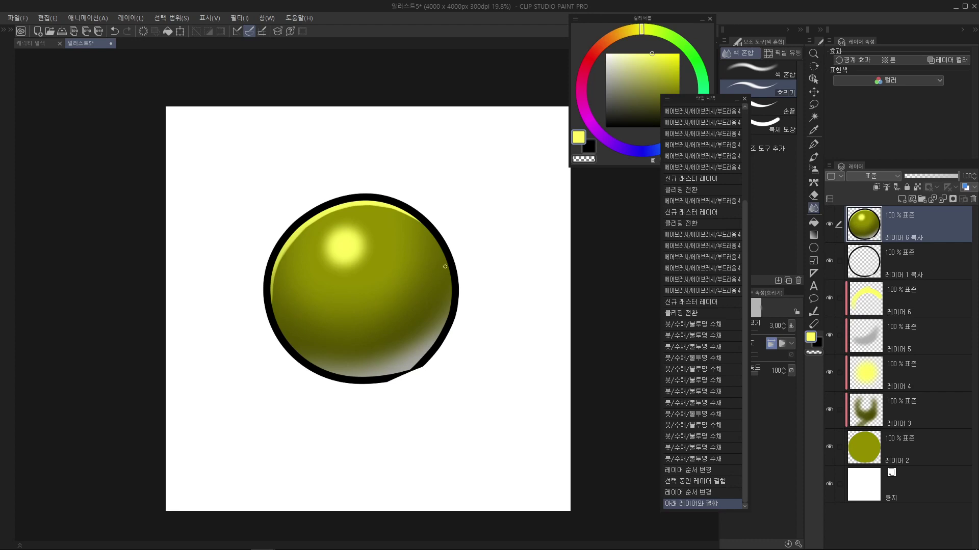
click(891, 302)
click(899, 264)
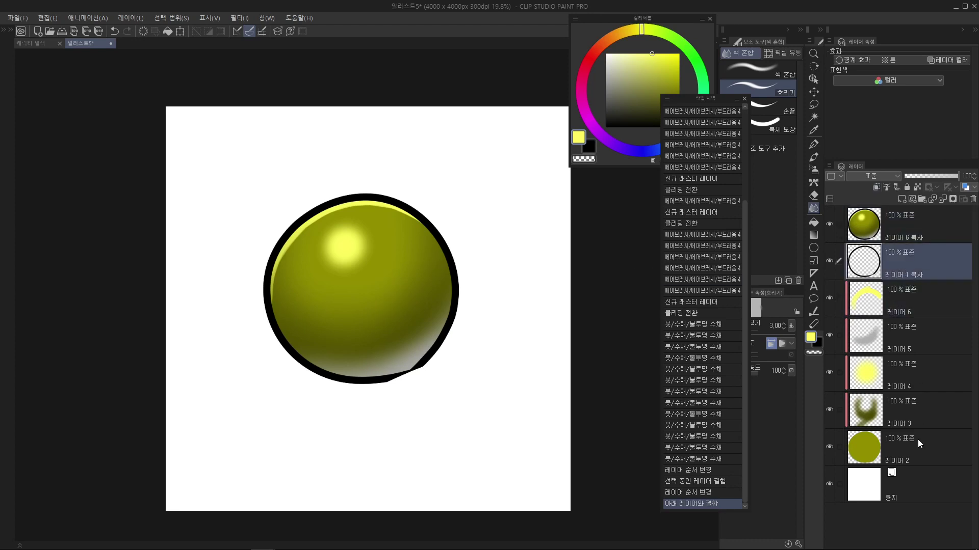
shift+click(918, 442)
click(903, 263)
shift+click(916, 457)
click(901, 261)
shift+click(904, 447)
click(910, 271)
click(913, 228)
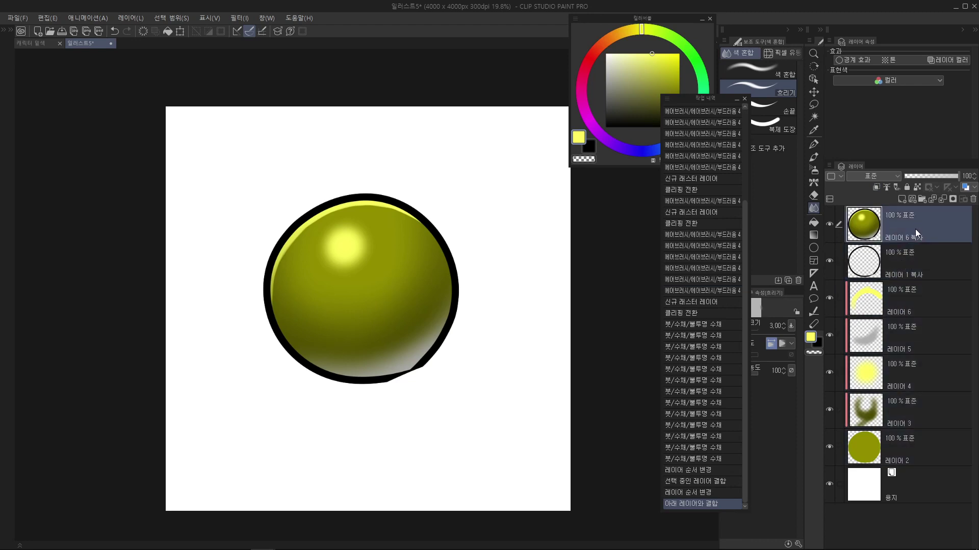
Toggle the merged sphere layer's visibility to compare it with the separate layers underneath, then select 레이어 1 복사
click(829, 225)
click(829, 226)
click(828, 225)
click(829, 225)
click(828, 225)
click(828, 225)
click(915, 261)
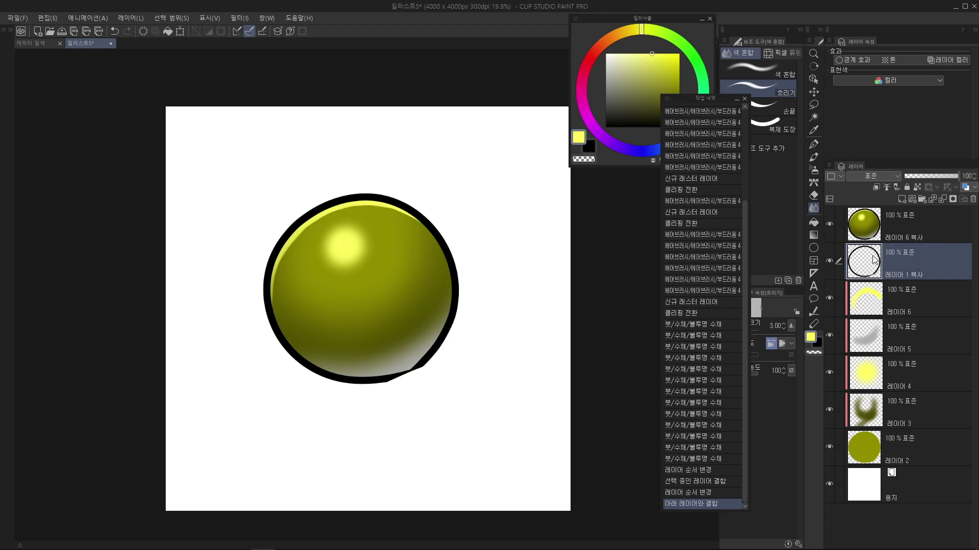
In the 캐릭터 밑색 illustration, add a raster layer and select 레이어 42, which holds the crescent hair ornament's colour
scroll(417, 137, up, 3)
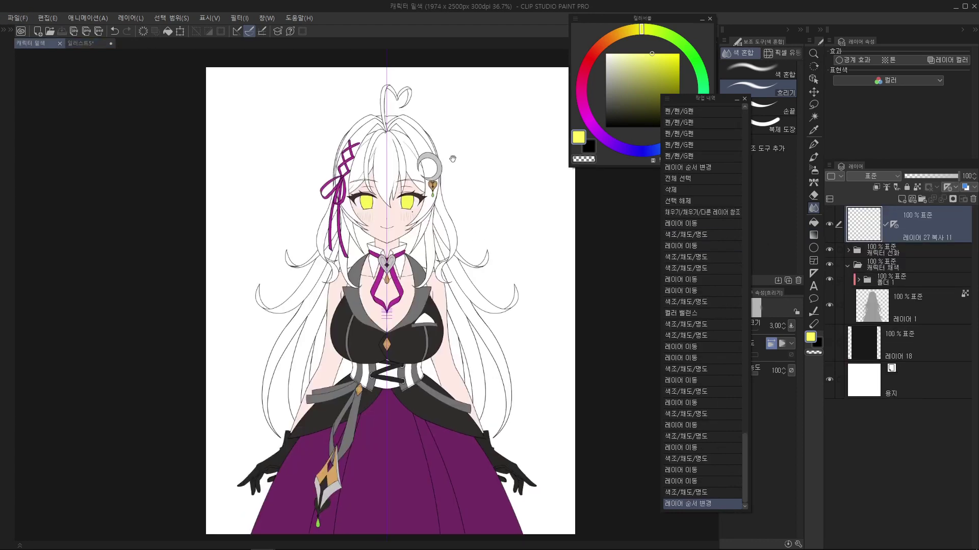
scroll(463, 142, up, 2)
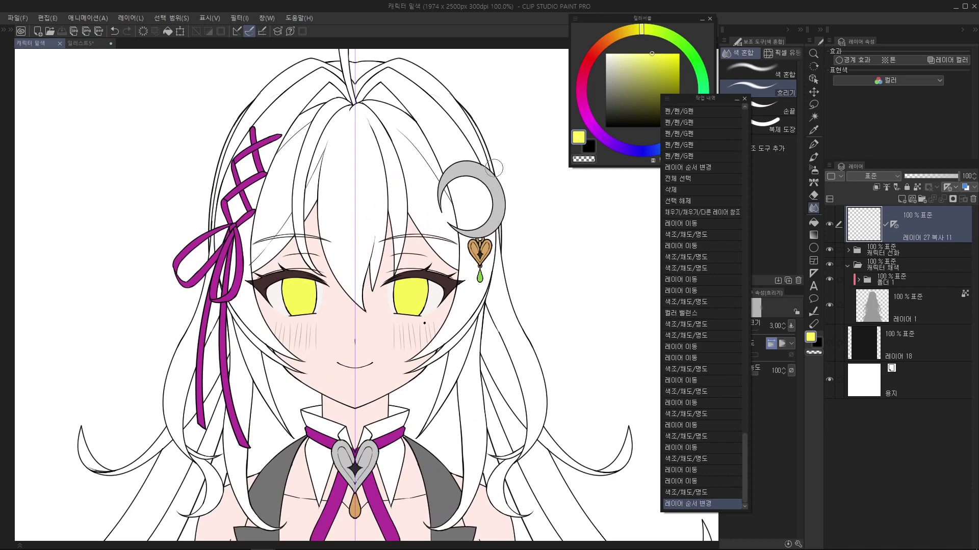
scroll(483, 172, up, 2)
mouse_move(515, 175)
mouse_down()
mouse_move(480, 221)
mouse_move(501, 230)
mouse_up()
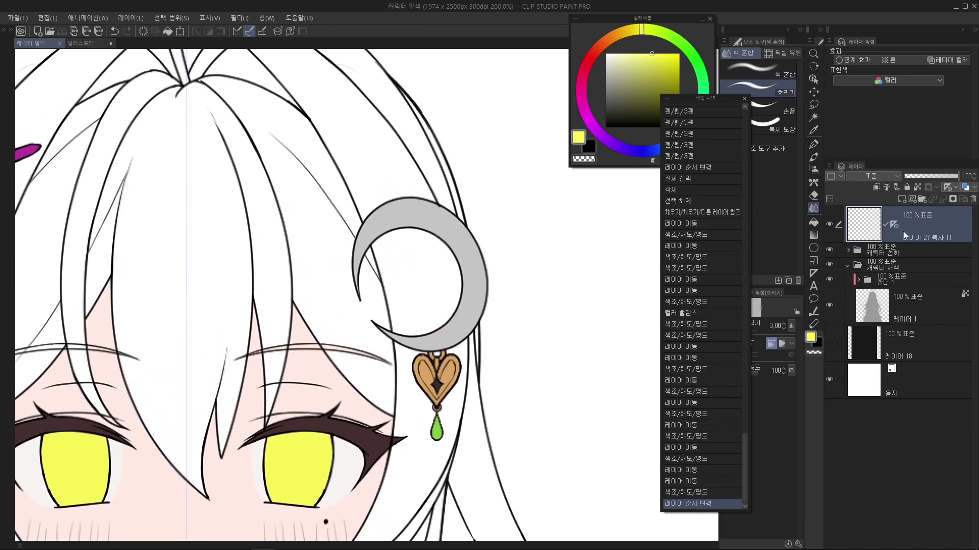
click(901, 199)
key(k)
click(639, 285)
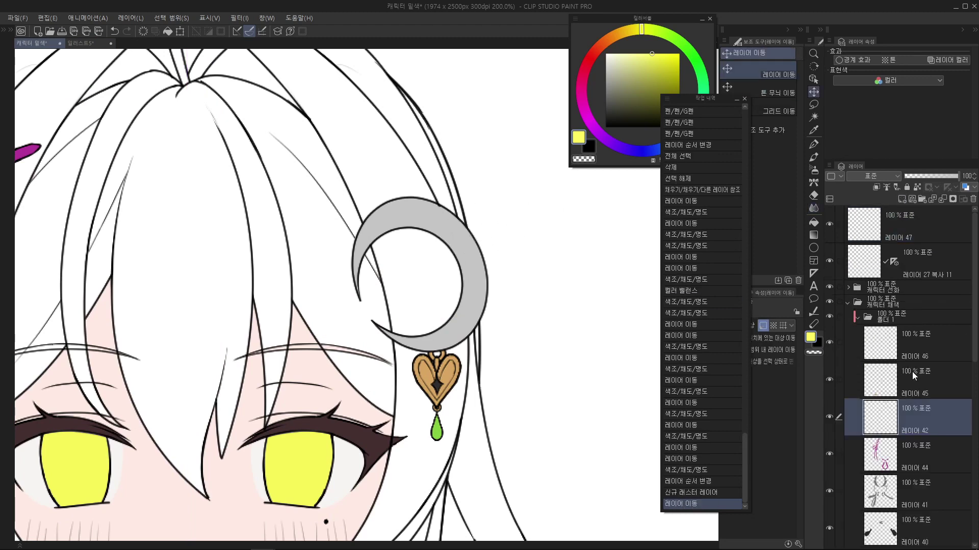
On a new raster layer clipped to 레이어 42, paint white diagonal highlights across the crescent ornament with the G pen at size 2
click(898, 200)
click(877, 187)
click(606, 53)
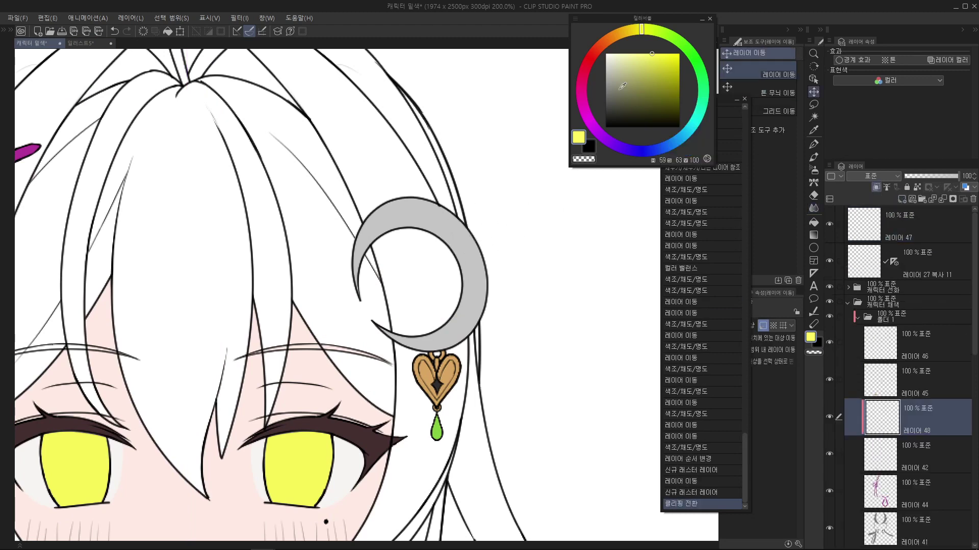
key(p)
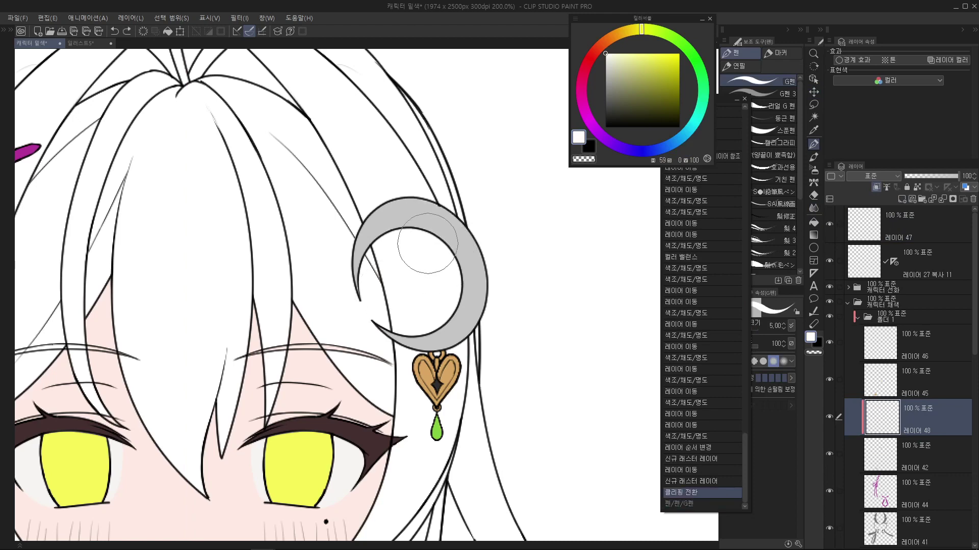
key(bracketleft)
key(bracketleft)
key(bracketleft)
key(bracketleft)
drag(414, 246, 454, 167)
drag(453, 263, 547, 133)
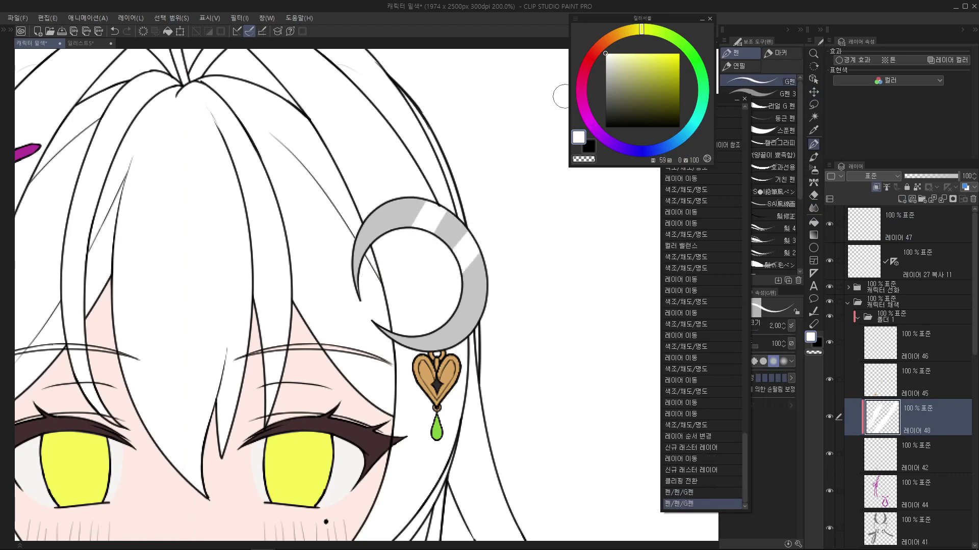
Close the history palette and shift the clipped white highlights slightly over the crescent ornament using Layer Move
scroll(523, 271, down, 3)
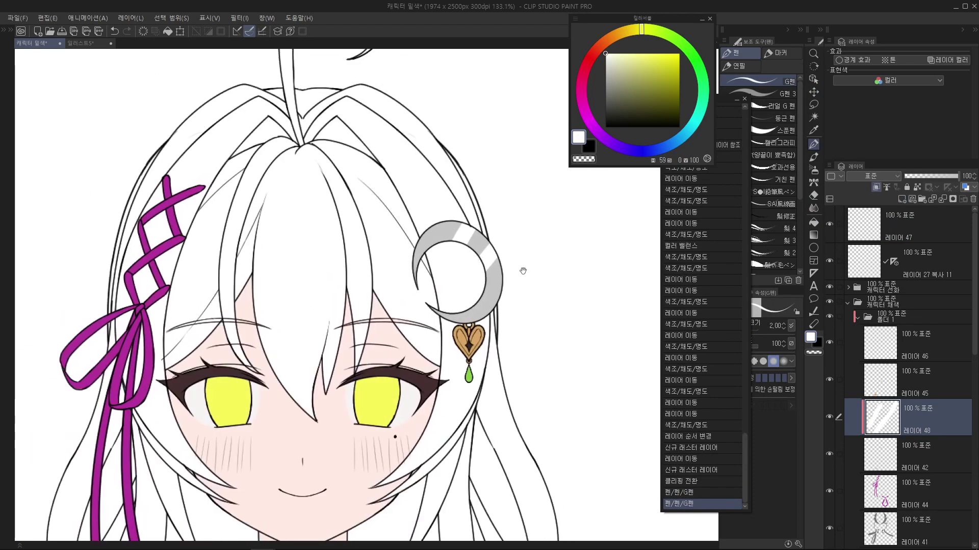
key(k)
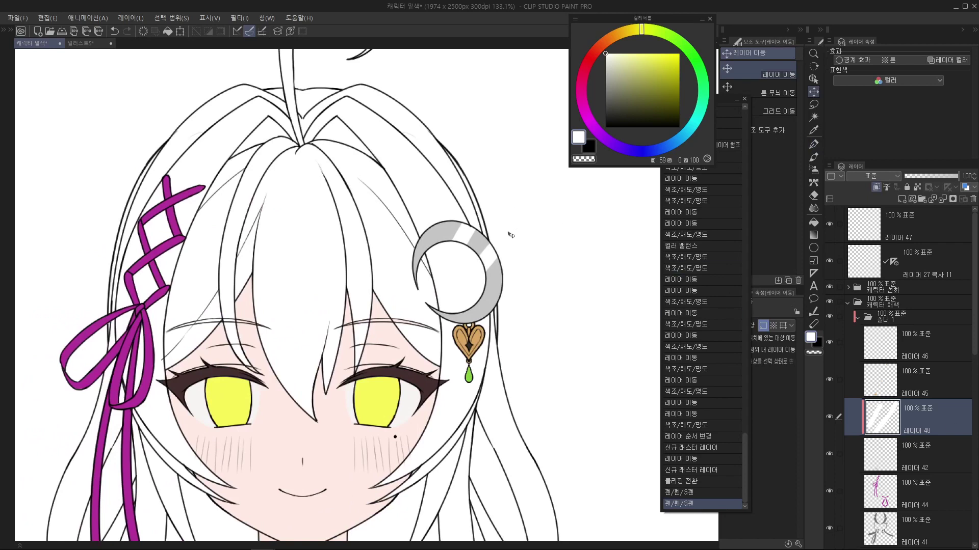
click(743, 99)
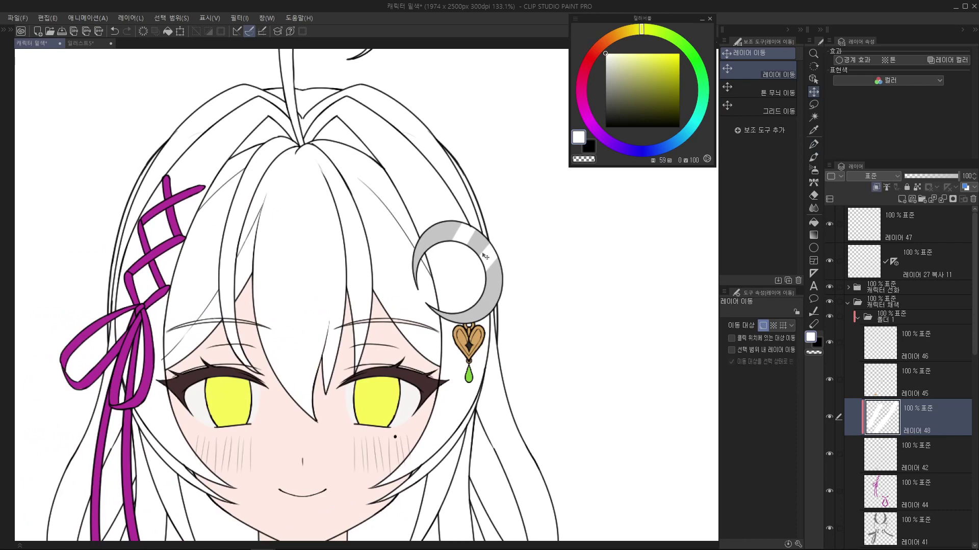
mouse_move(461, 273)
mouse_down()
mouse_move(504, 270)
mouse_move(496, 326)
mouse_move(449, 278)
mouse_move(513, 318)
mouse_move(473, 283)
mouse_up()
scroll(410, 289, down, 2)
scroll(442, 285, up, 2)
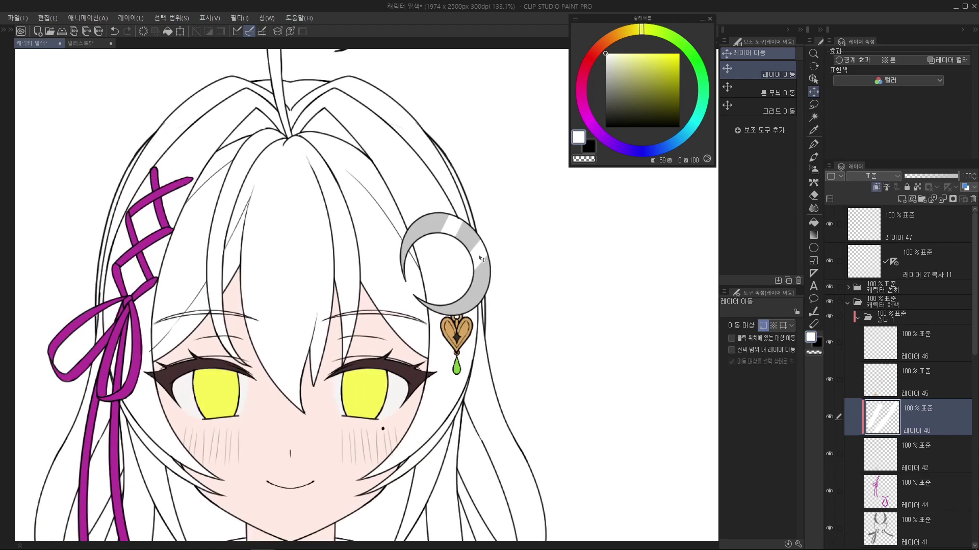
drag(470, 250, 498, 238)
scroll(434, 145, down, 5)
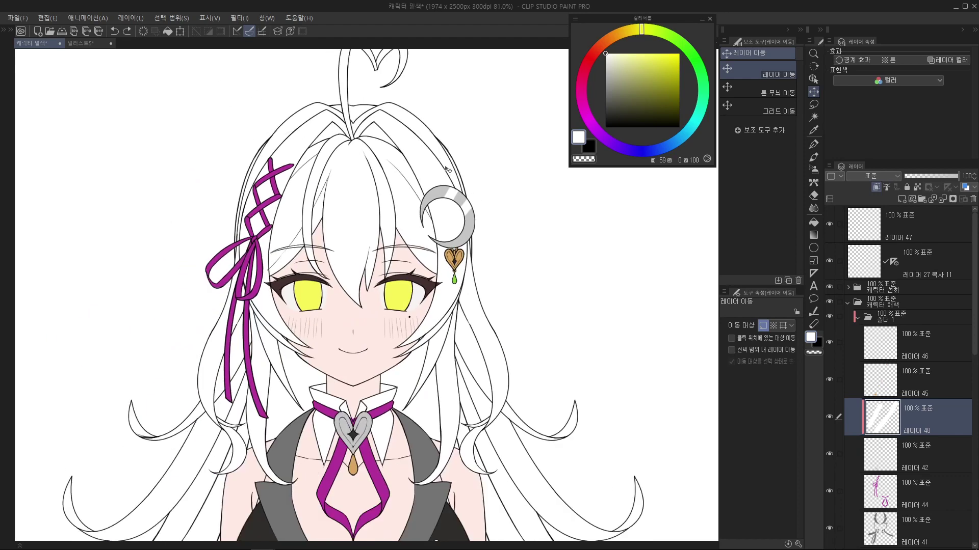
scroll(447, 170, down, 1)
scroll(458, 174, up, 2)
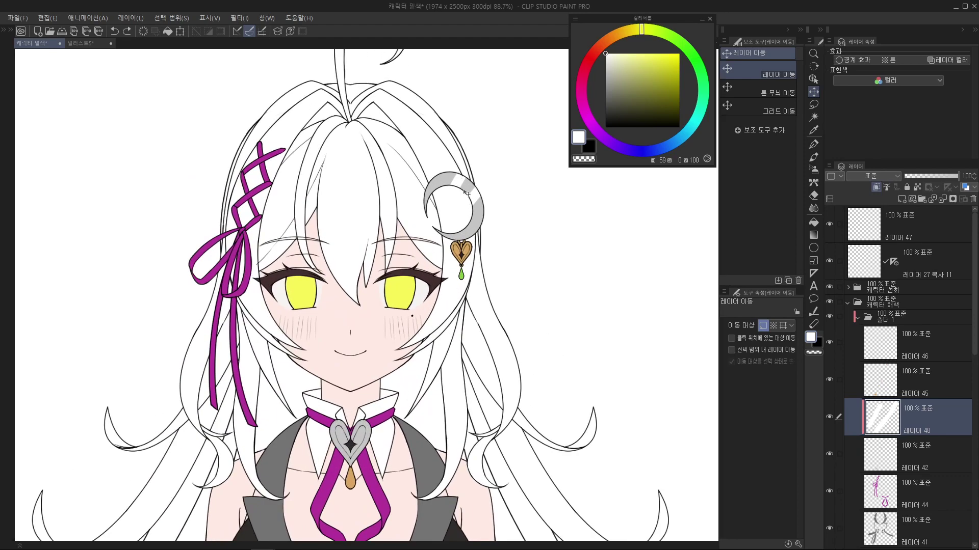
scroll(438, 190, down, 3)
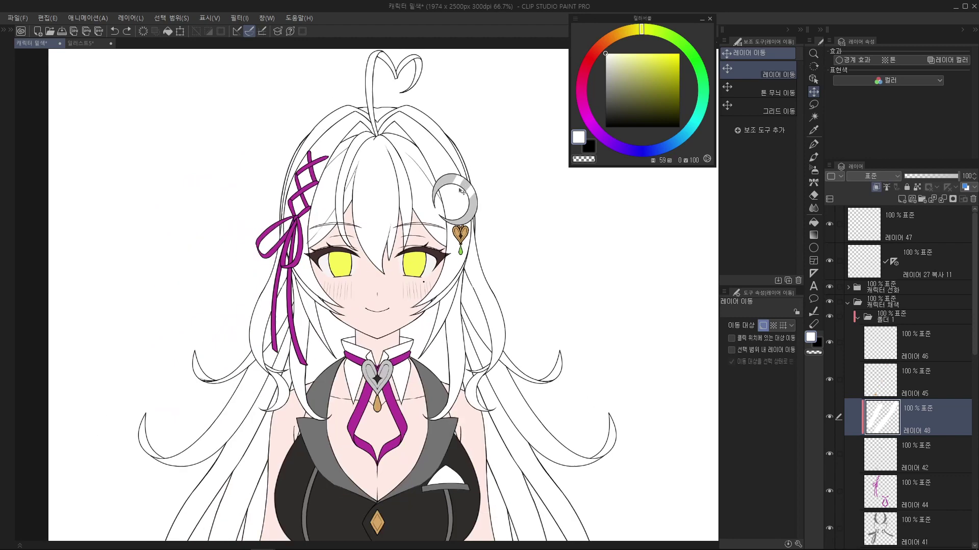
Return to the sphere illustration and paint out the round highlight on the merged 레이어 6 복사 with sampled olive, using the G pen at size 40
click(83, 44)
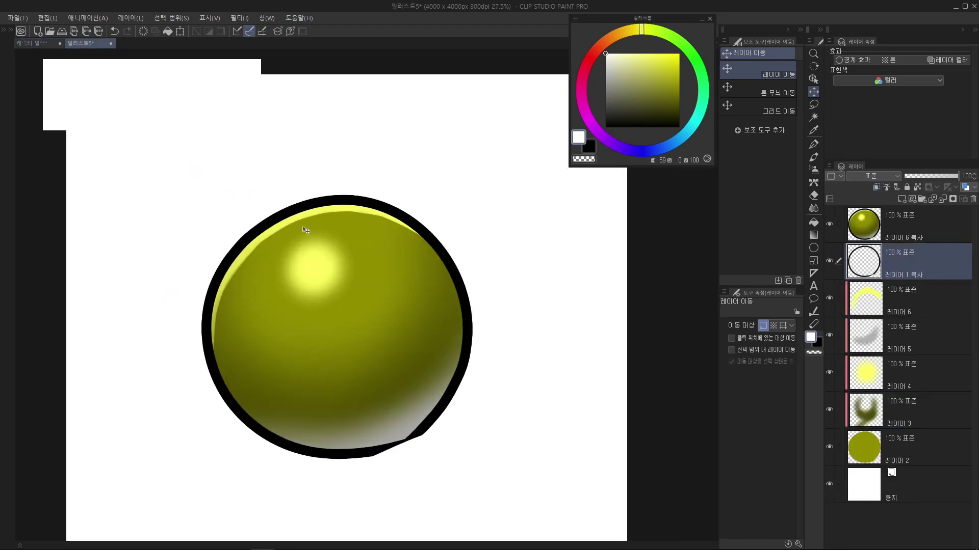
ctrl+click(901, 234)
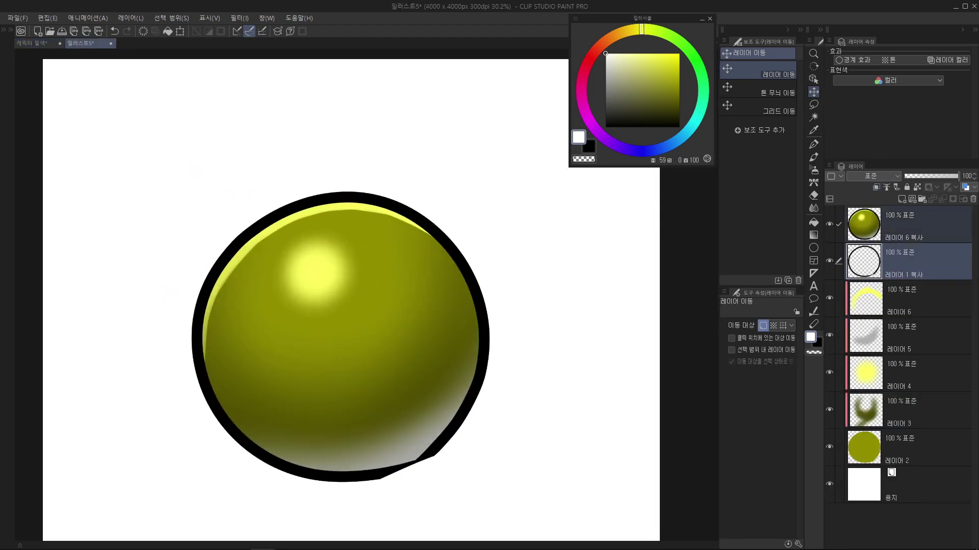
right_click(377, 251)
key(])
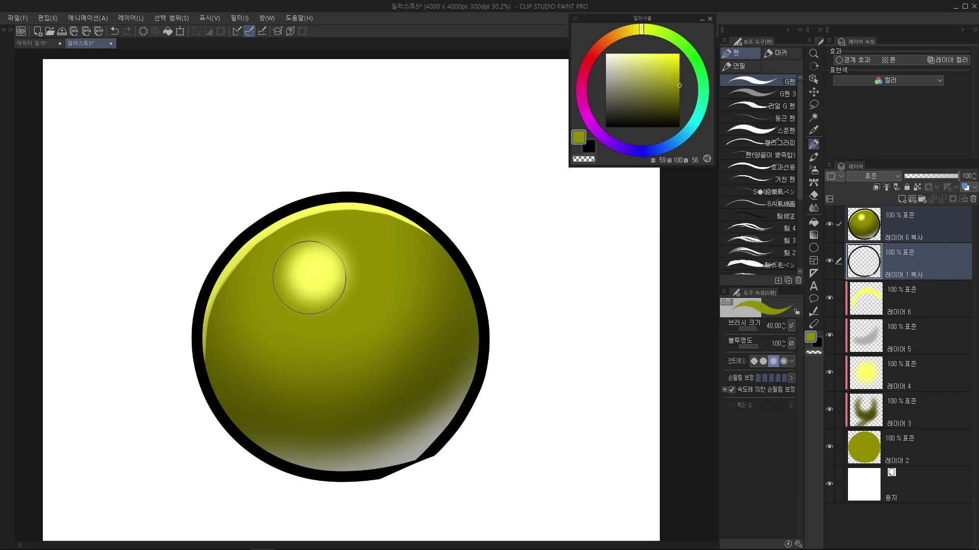
click(920, 233)
mouse_move(319, 267)
mouse_down()
mouse_move(293, 274)
mouse_move(315, 287)
mouse_up()
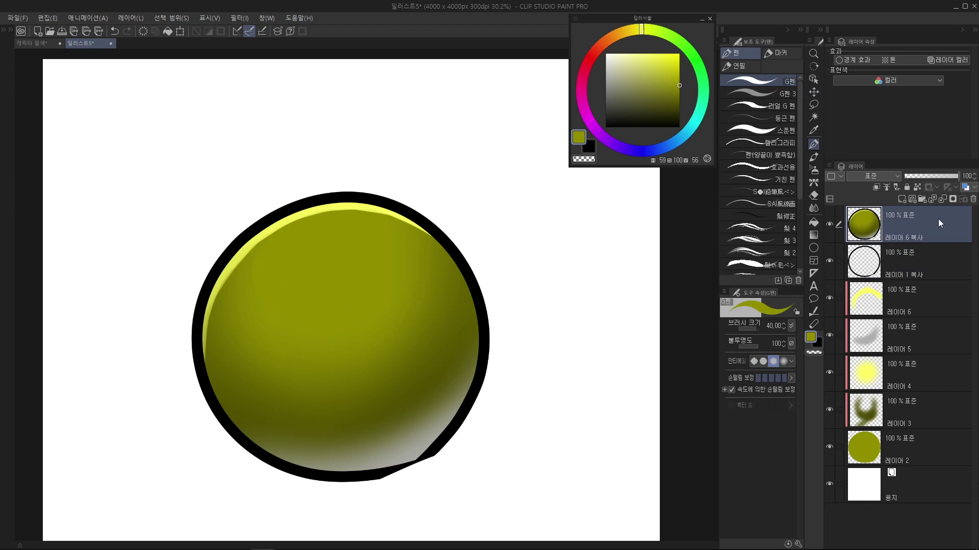
Add a raster layer clipped to the merged sphere and airbrush a round highlight on it in the yellow sampled from the rim light
click(900, 198)
scroll(323, 274, left, 2)
key(b)
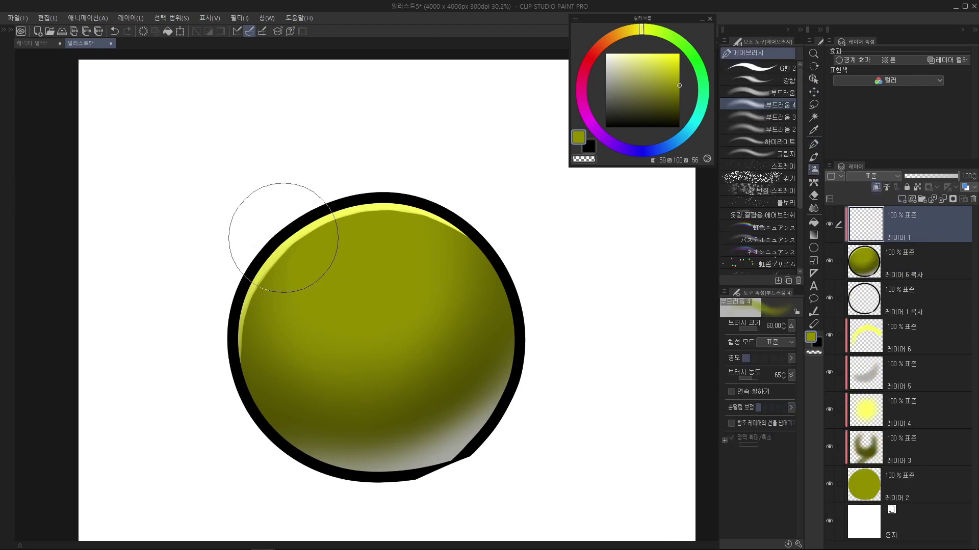
alt+click(300, 236)
key([)
key([)
key([)
mouse_move(350, 286)
mouse_down()
mouse_move(356, 262)
mouse_move(376, 292)
mouse_move(359, 267)
mouse_move(359, 291)
mouse_move(374, 281)
mouse_move(396, 295)
mouse_move(371, 286)
mouse_move(372, 271)
mouse_move(343, 311)
mouse_move(372, 274)
mouse_move(386, 272)
mouse_move(336, 309)
mouse_move(359, 279)
mouse_move(365, 306)
mouse_move(367, 281)
mouse_up()
scroll(381, 303, down, 1)
key(ctrl+z)
key(k)
scroll(368, 281, down, 2)
scroll(402, 284, up, 2)
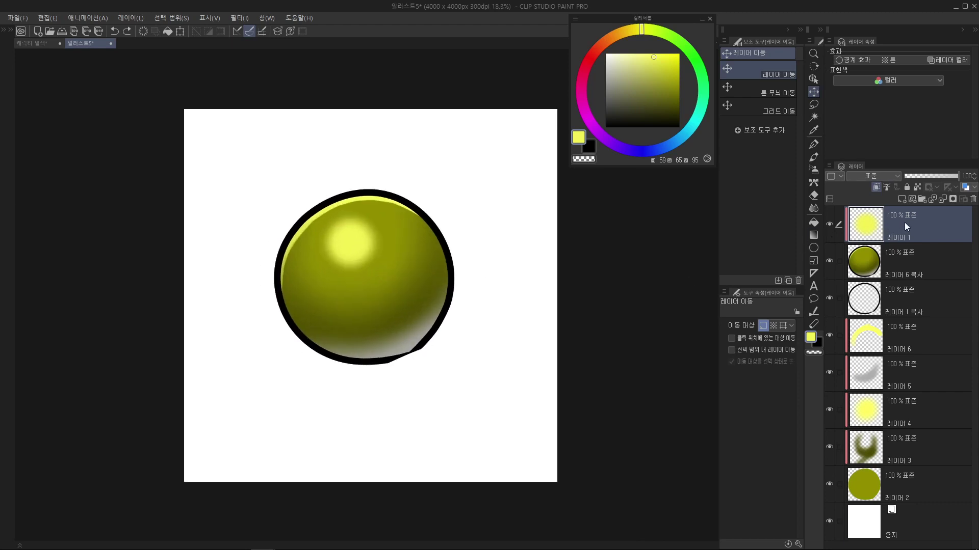
scroll(496, 284, up, 1)
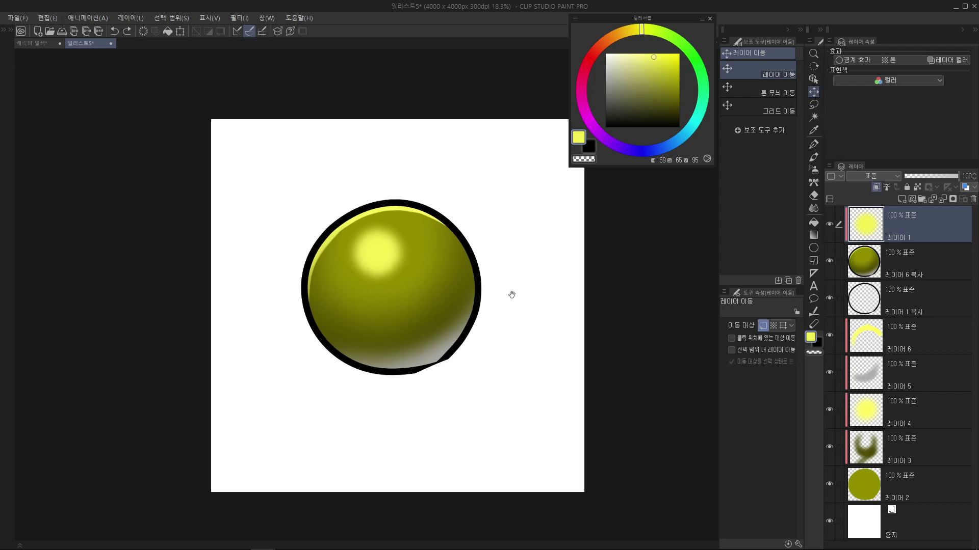
key(p)
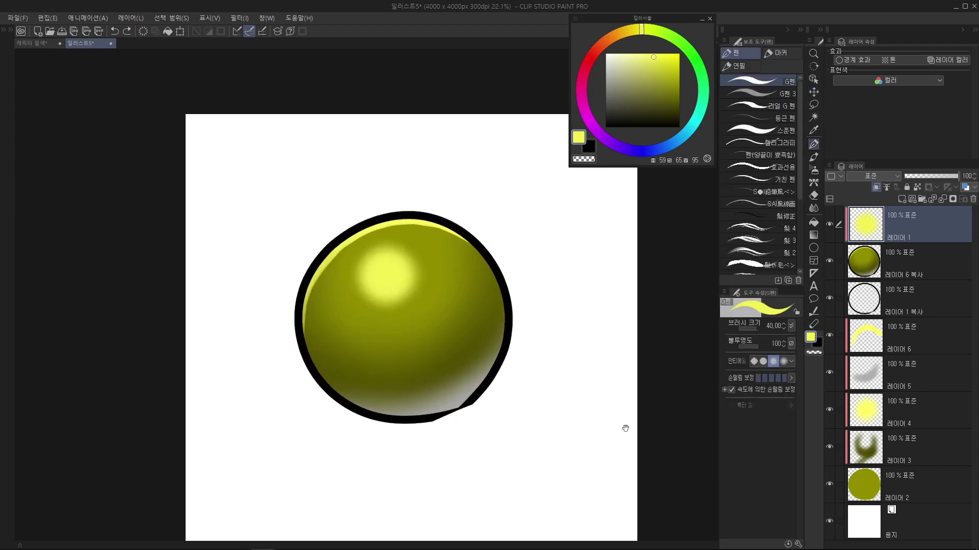
Review the range of separate layers between 레이어 2 and 레이어 1 복사, finishing with only the outline copy selected
click(917, 309)
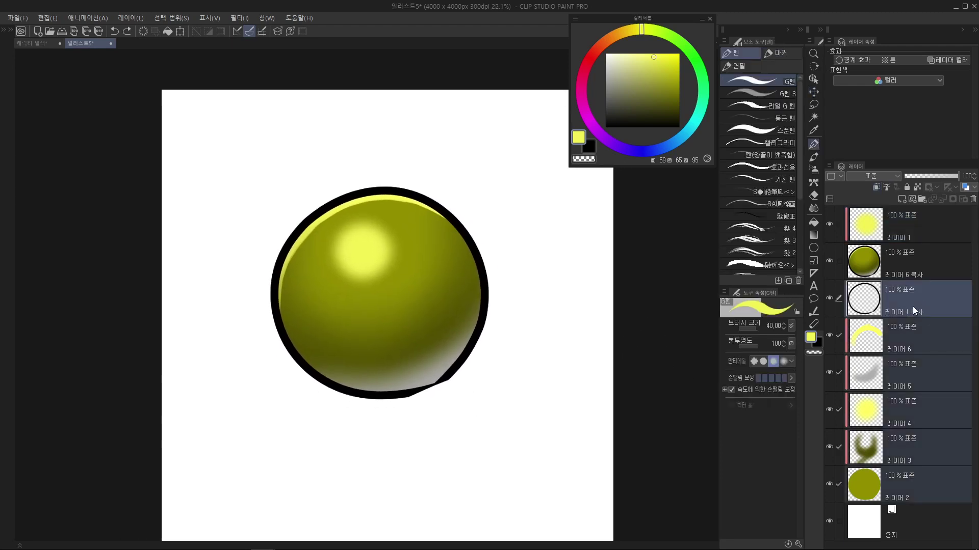
shift+click(903, 481)
click(908, 471)
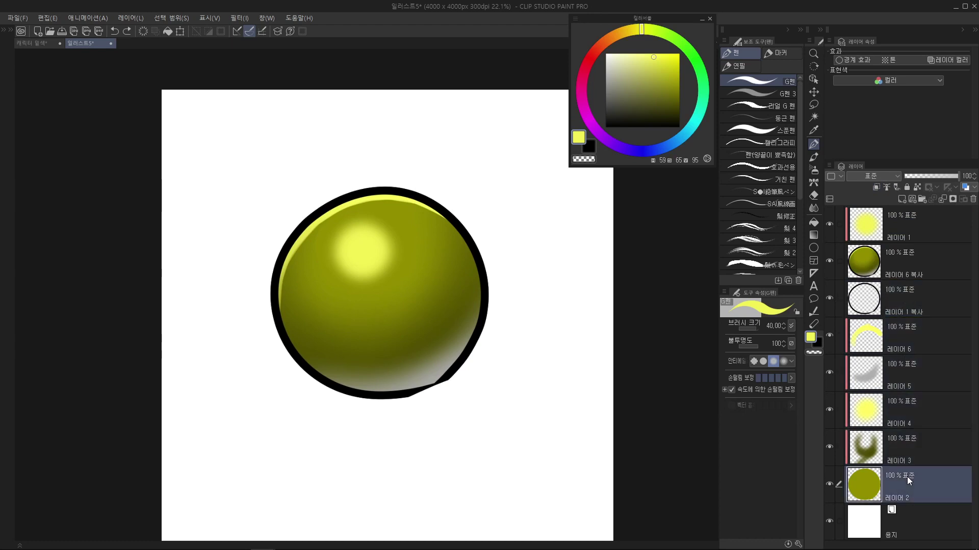
shift+click(898, 298)
click(898, 299)
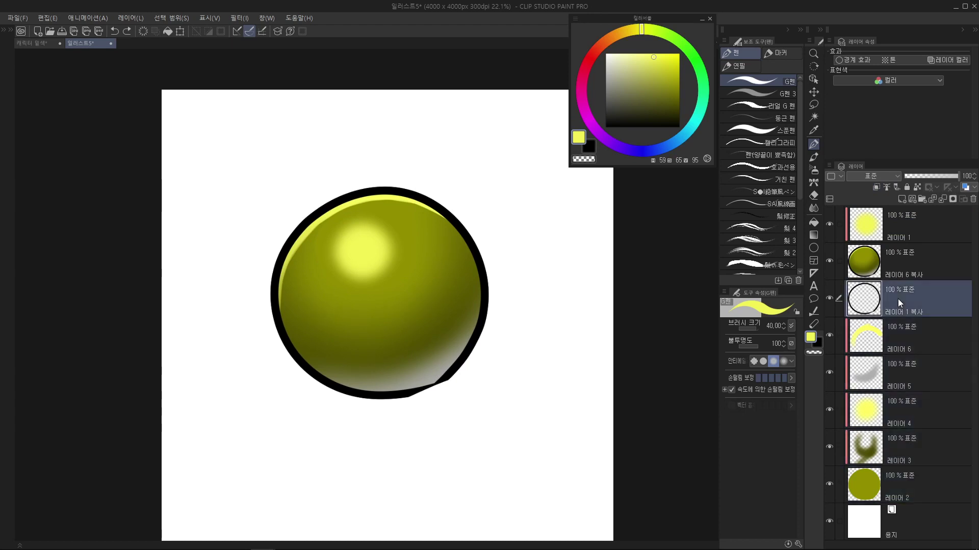
drag(536, 283, 523, 283)
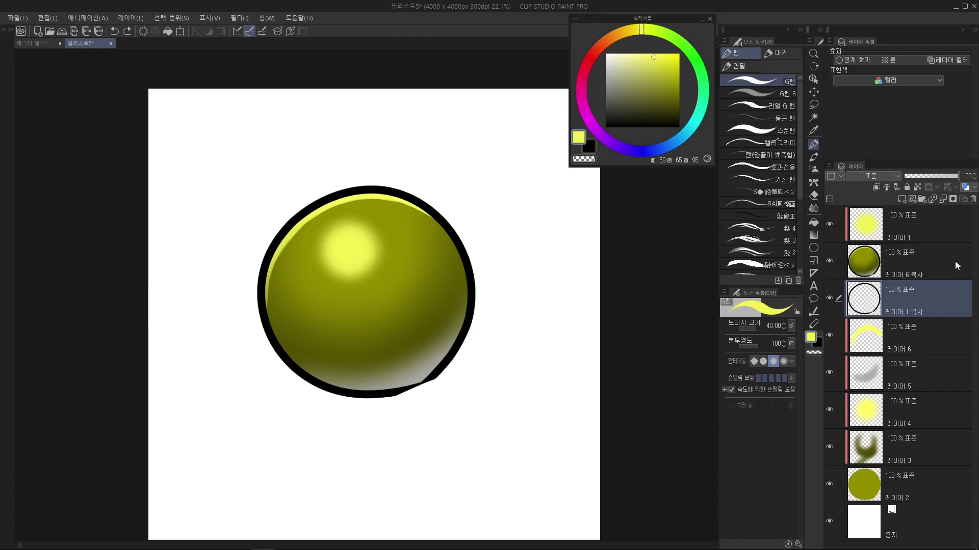
Select the new airbrushed highlight layer and nudge the highlight slightly on the sphere with Layer Move
click(847, 229)
key(k)
mouse_move(355, 258)
mouse_down()
mouse_move(542, 284)
mouse_move(339, 258)
mouse_move(396, 249)
mouse_move(373, 264)
mouse_move(346, 264)
mouse_move(371, 248)
mouse_move(380, 277)
mouse_move(357, 254)
mouse_up()
drag(433, 324, 432, 312)
scroll(426, 299, down, 1)
scroll(441, 309, up, 1)
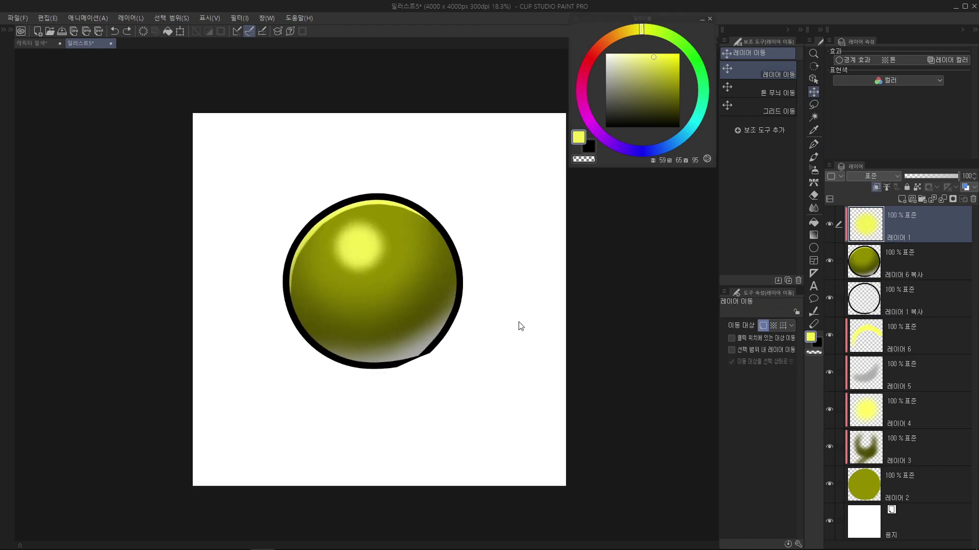